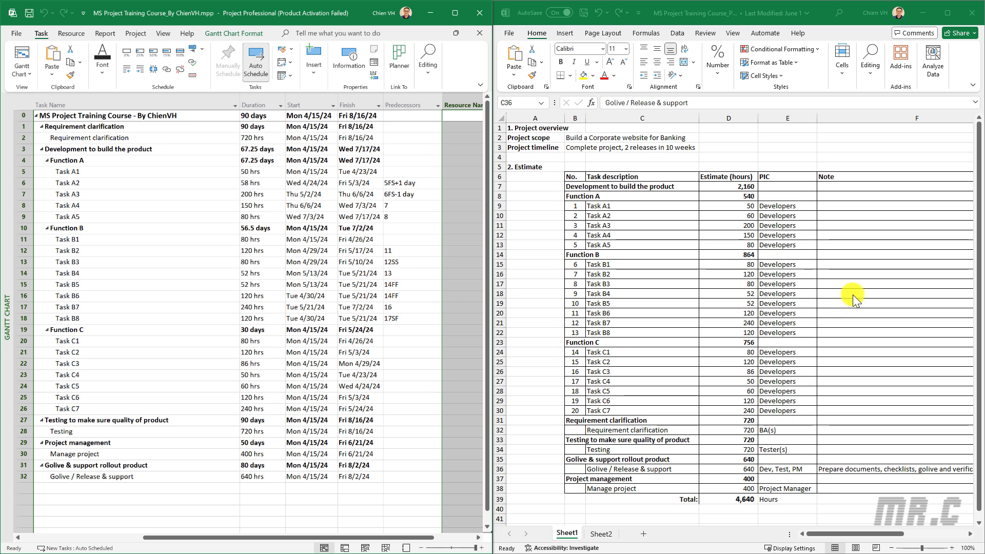
Switch to the Excel workbook, review the estimates on Sheet1, and display the project release timeline on Sheet2
left_click(855, 289)
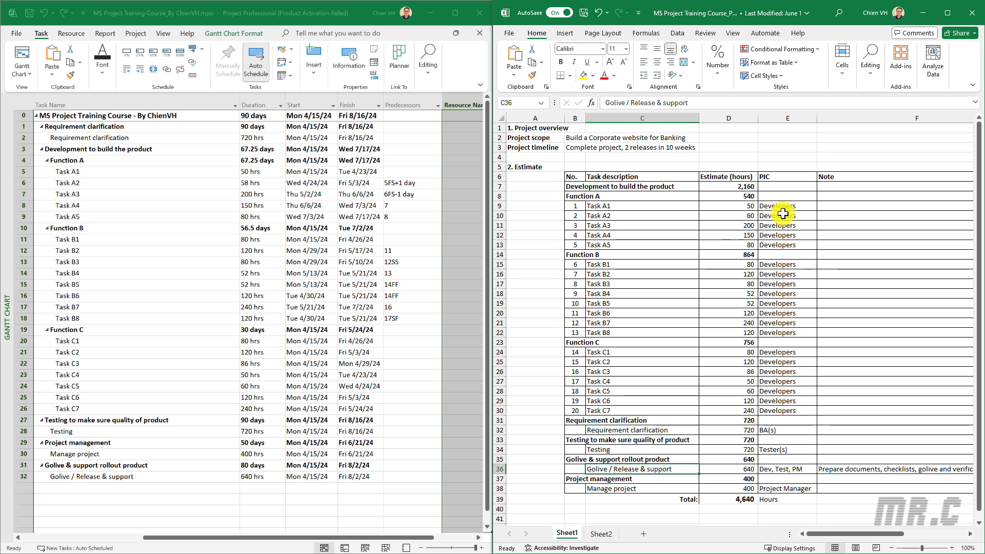
scroll(788, 422, "down", 1)
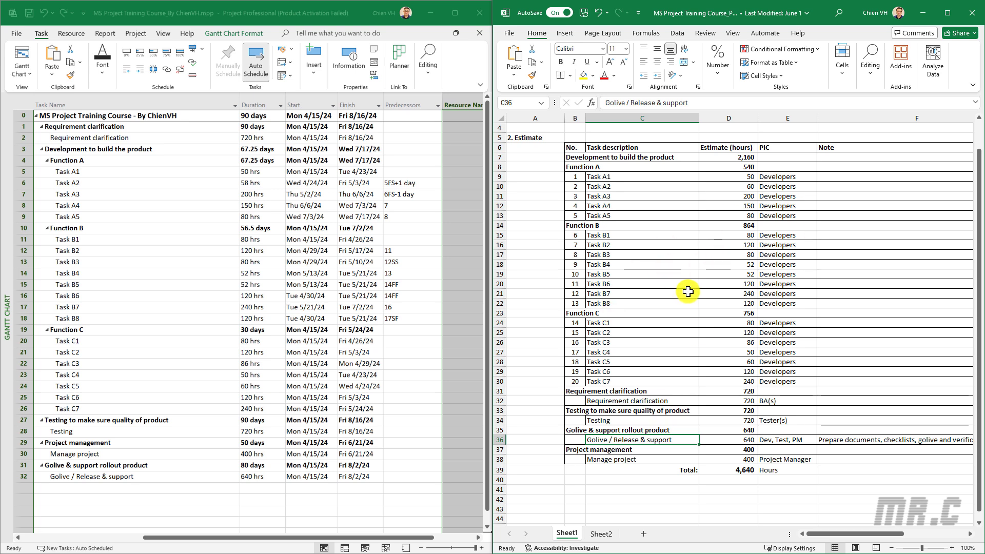
left_click(604, 533)
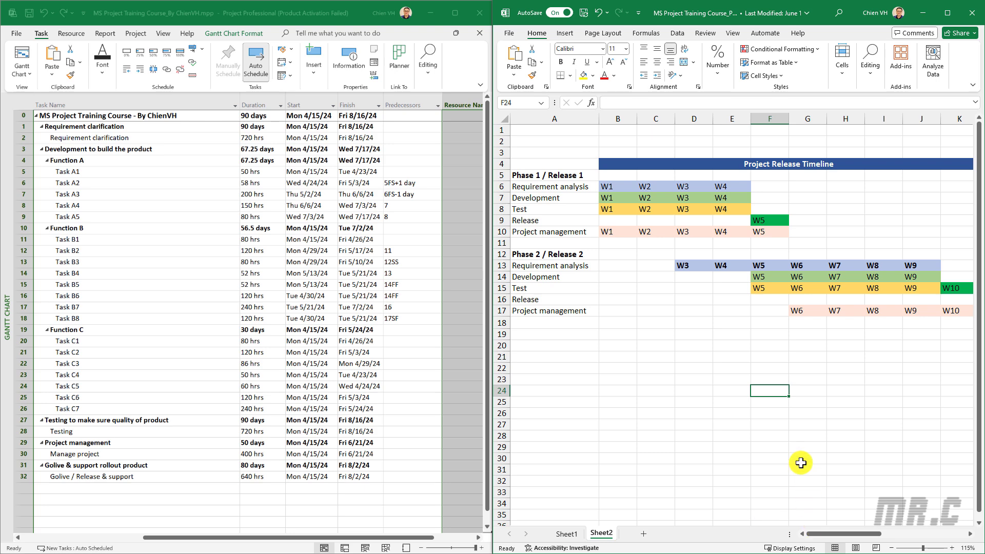
scroll(800, 438, "down", 2)
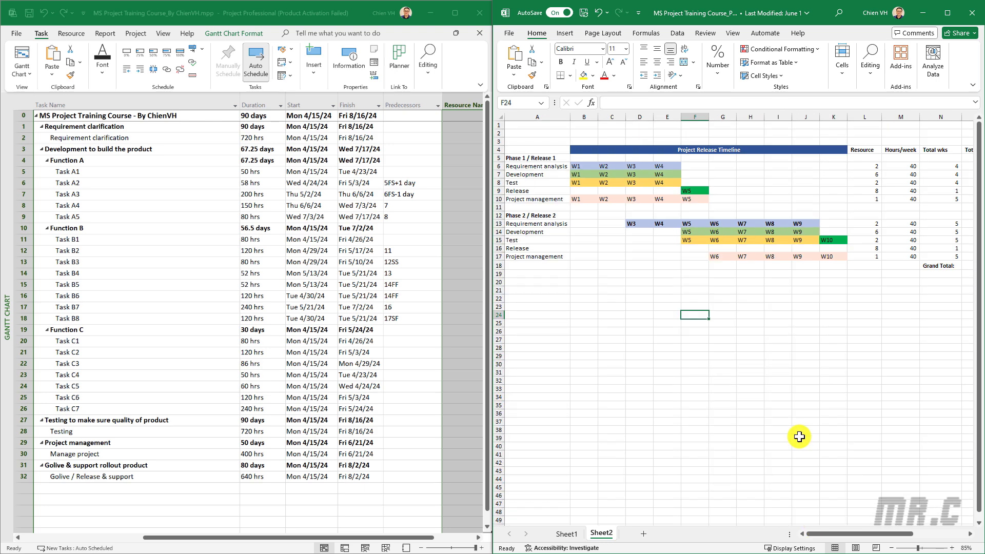
scroll(831, 545, "up", 1)
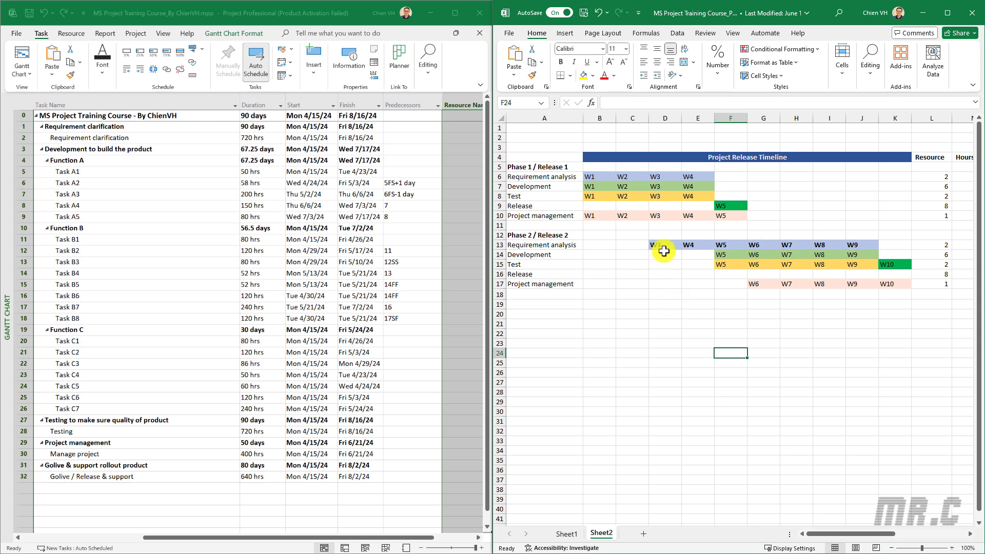
Examine the resource count for each activity in Phase 1 and Phase 2 of the release timeline
left_click(498, 177)
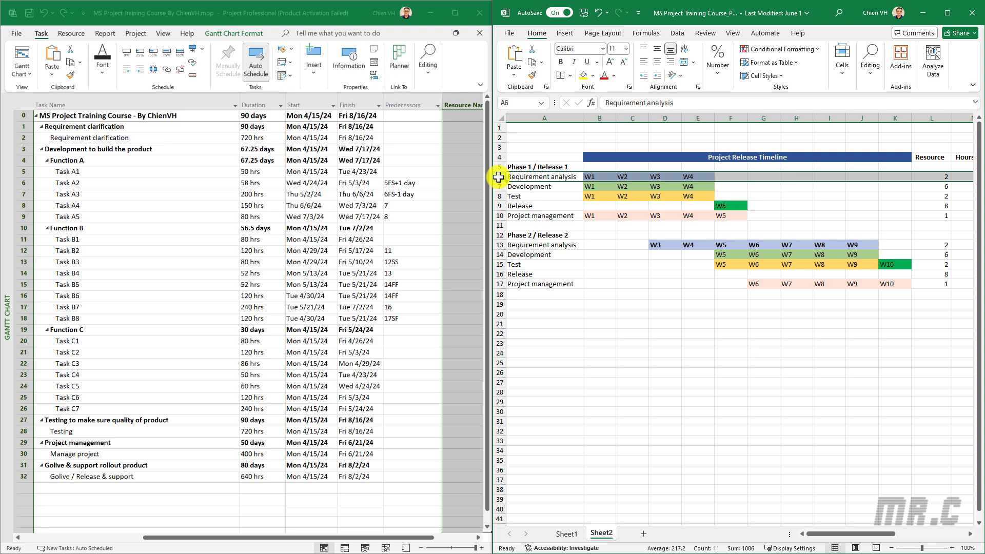
left_click(946, 176)
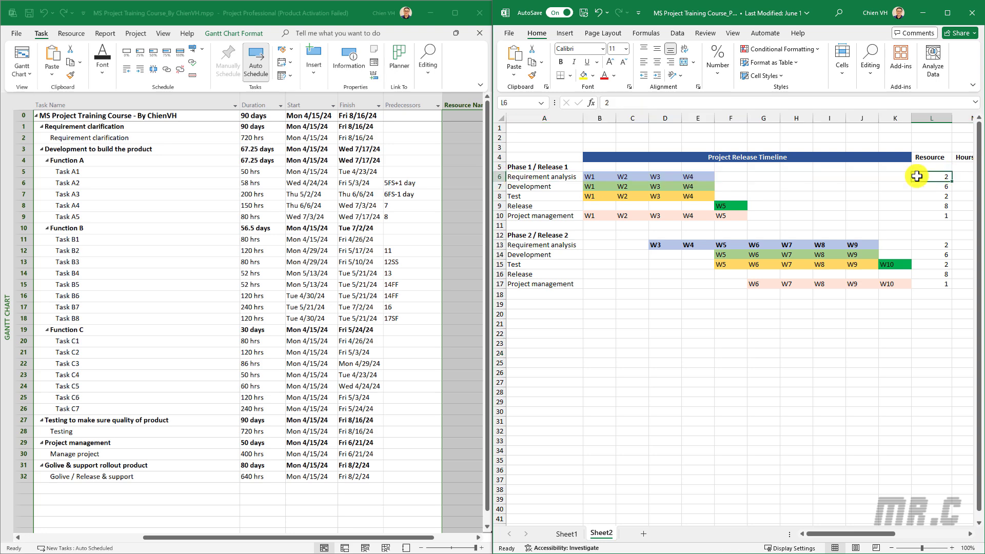
left_click(500, 186)
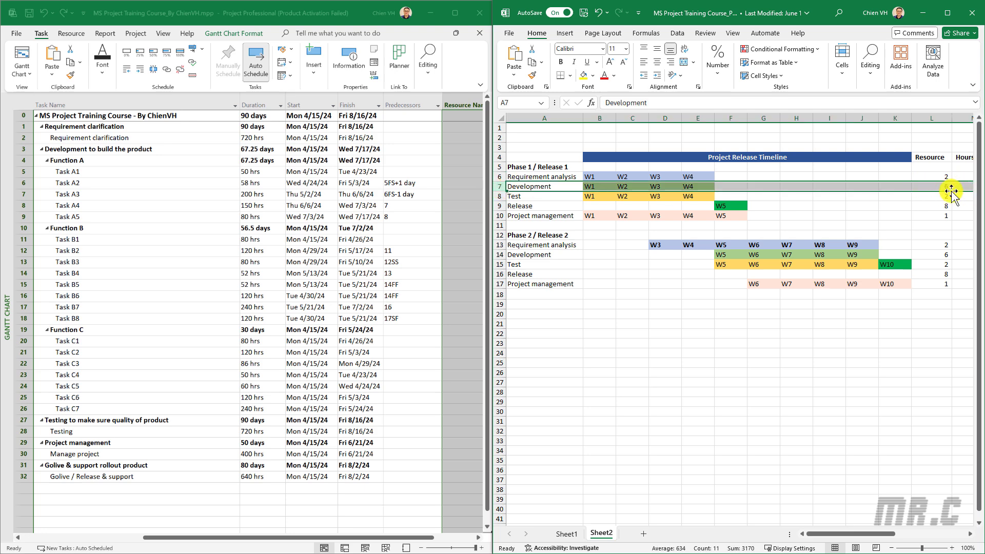
left_click(498, 199)
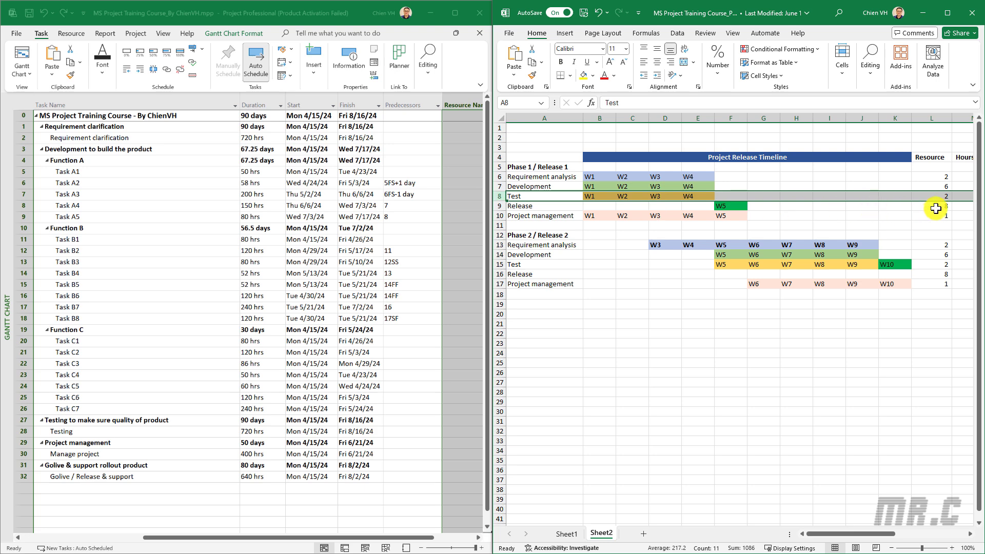
left_click_drag(509, 206, 931, 205)
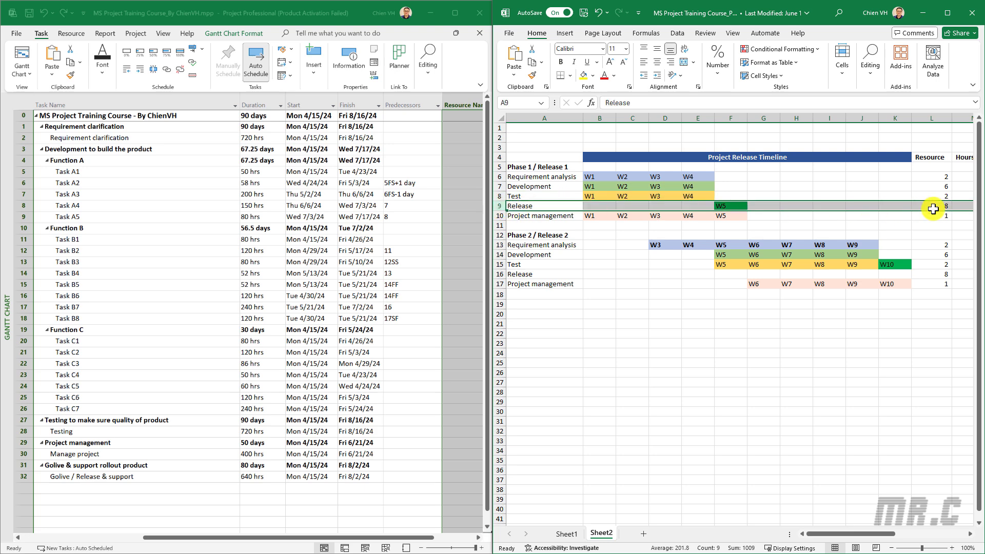
left_click(932, 205)
left_click(499, 215)
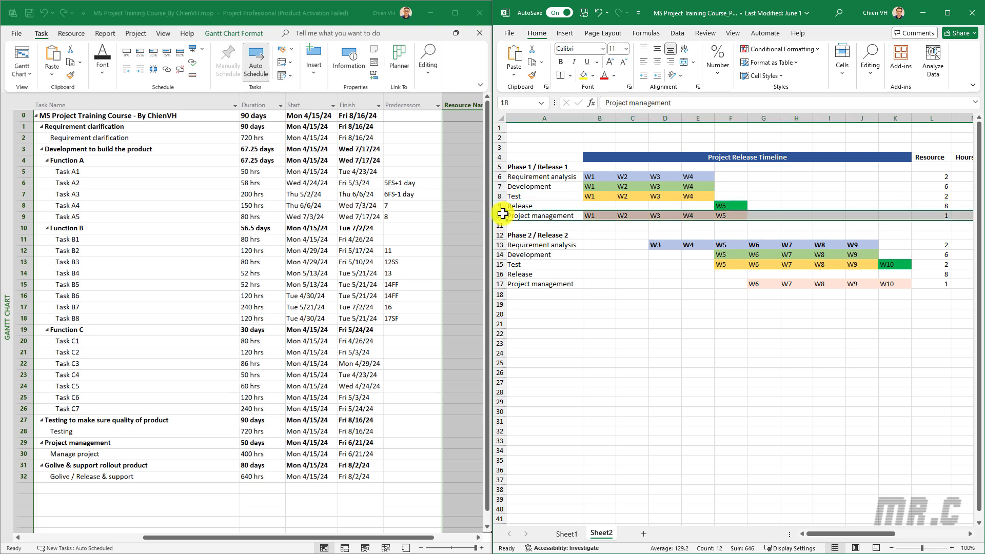
left_click(947, 217)
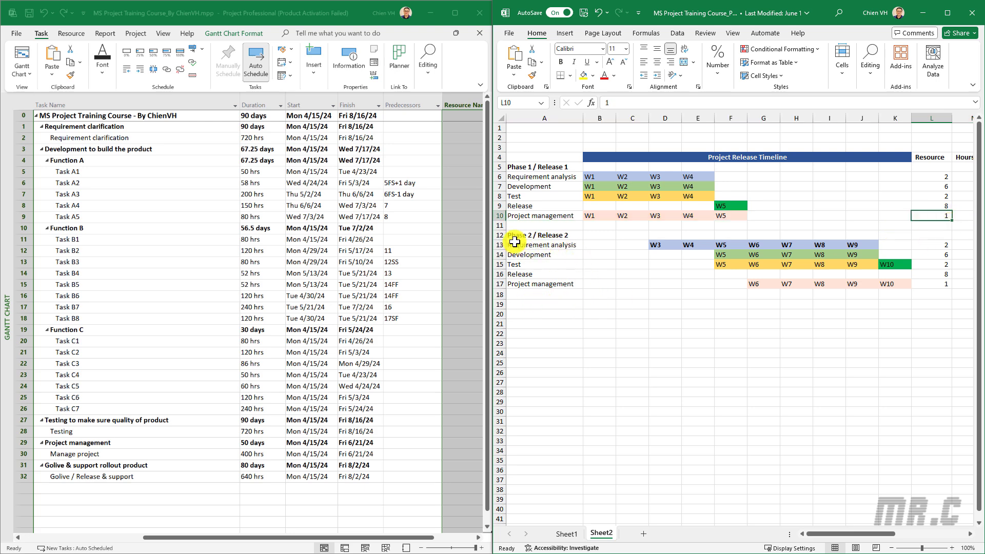
left_click(945, 245)
left_click_drag(944, 259, 944, 285)
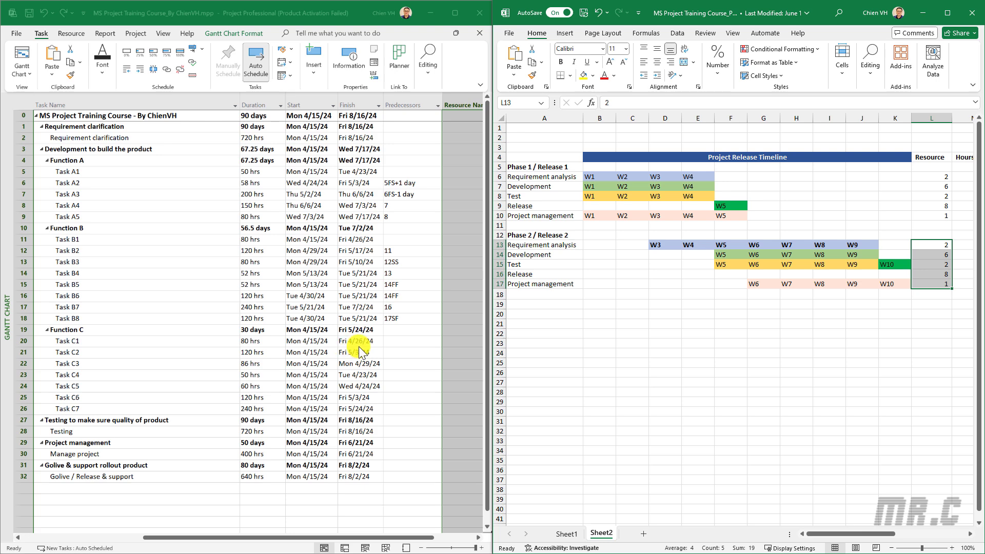
left_click(623, 356)
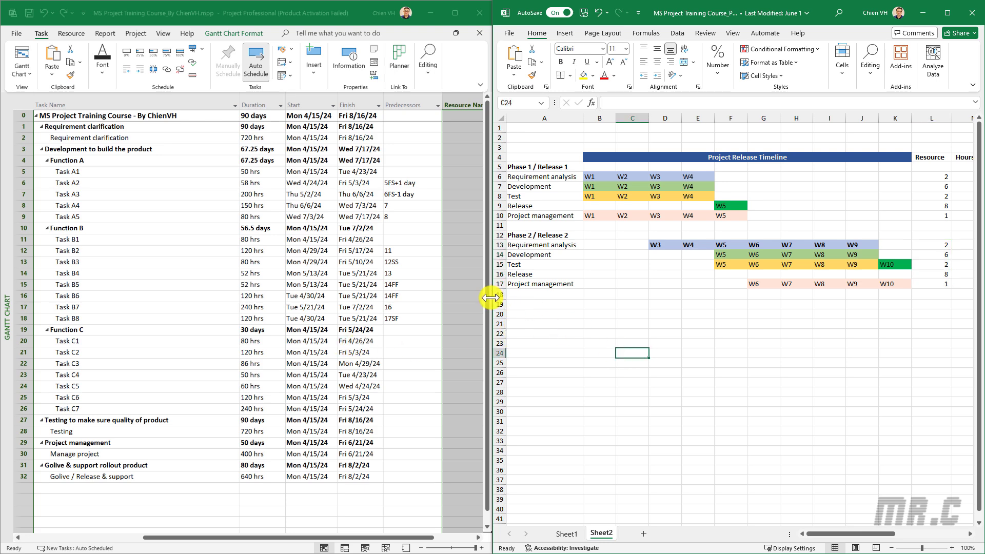
Narrow the Excel window and widen the Microsoft Project window so more of the task table's columns fit beside the timeline
left_click_drag(490, 299, 649, 322)
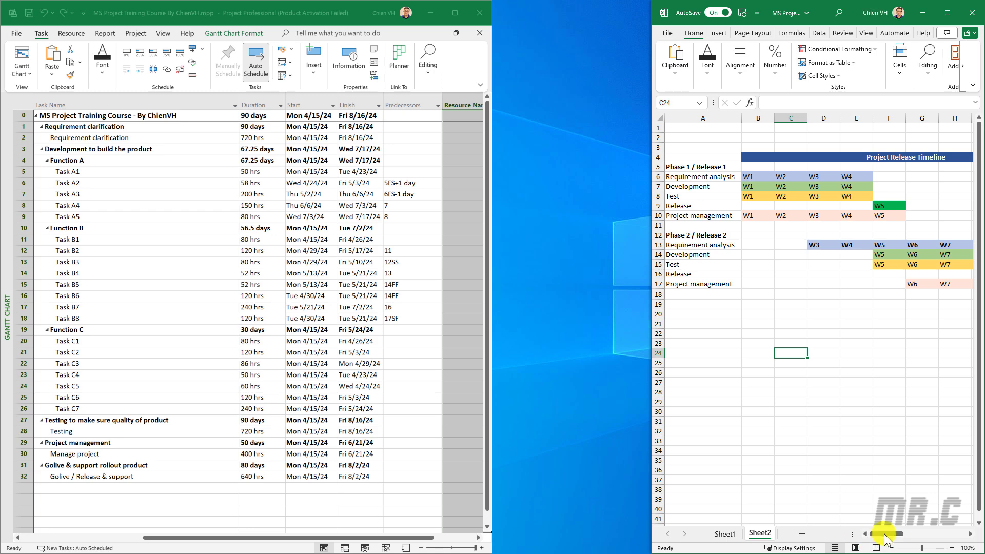
left_click_drag(886, 533, 898, 534)
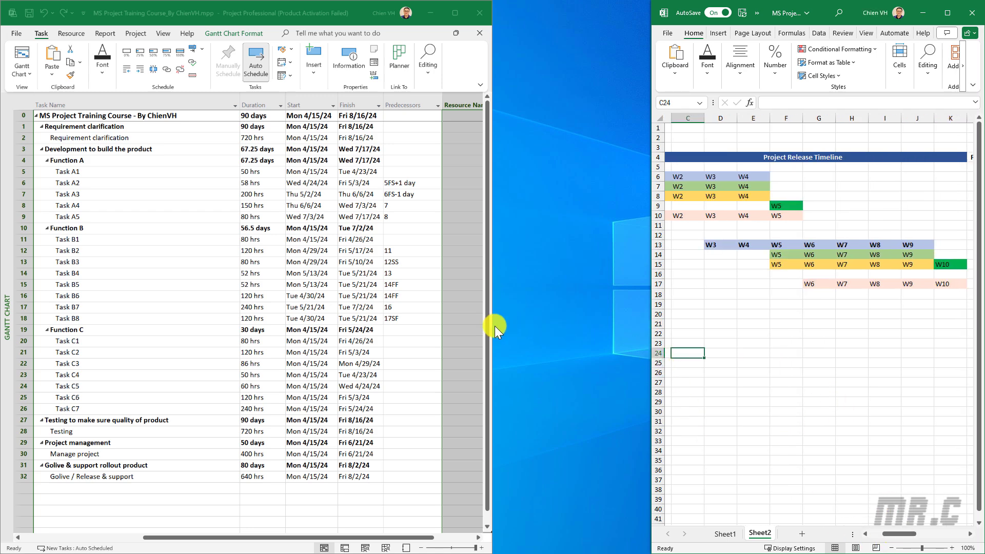
left_click_drag(491, 328, 652, 353)
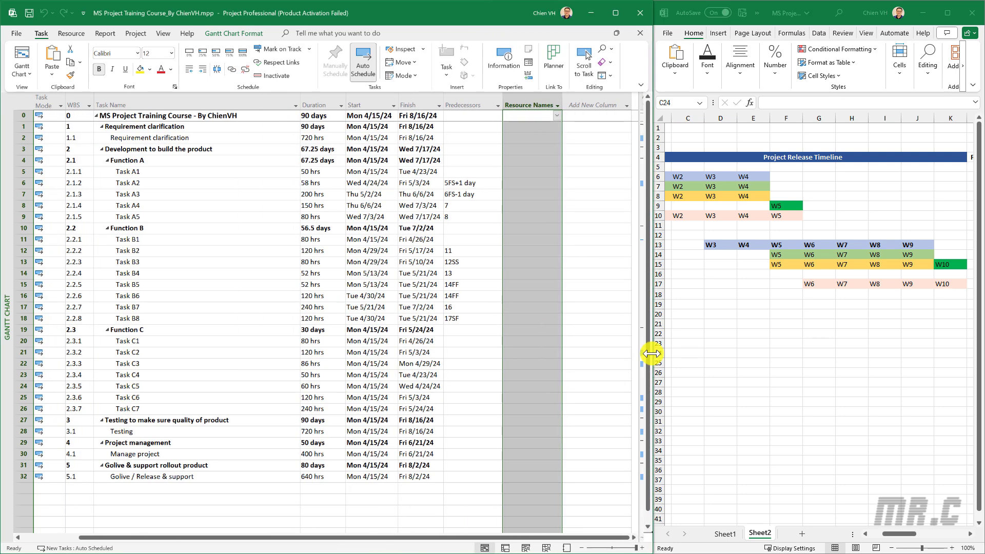
Switch to Microsoft Project, display the Resource Sheet view, and show the resource type options for the first row
left_click(186, 256)
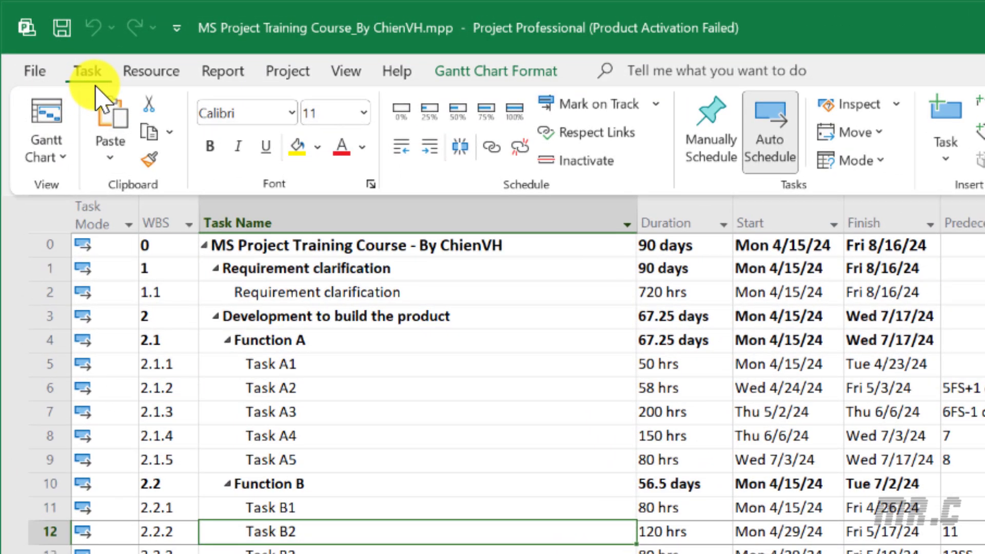
left_click(63, 158)
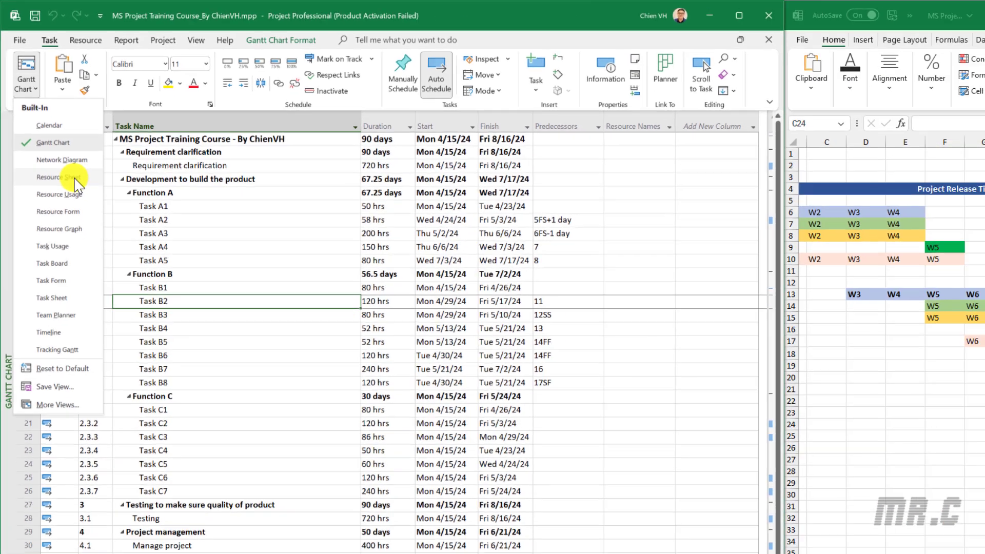
left_click(126, 301)
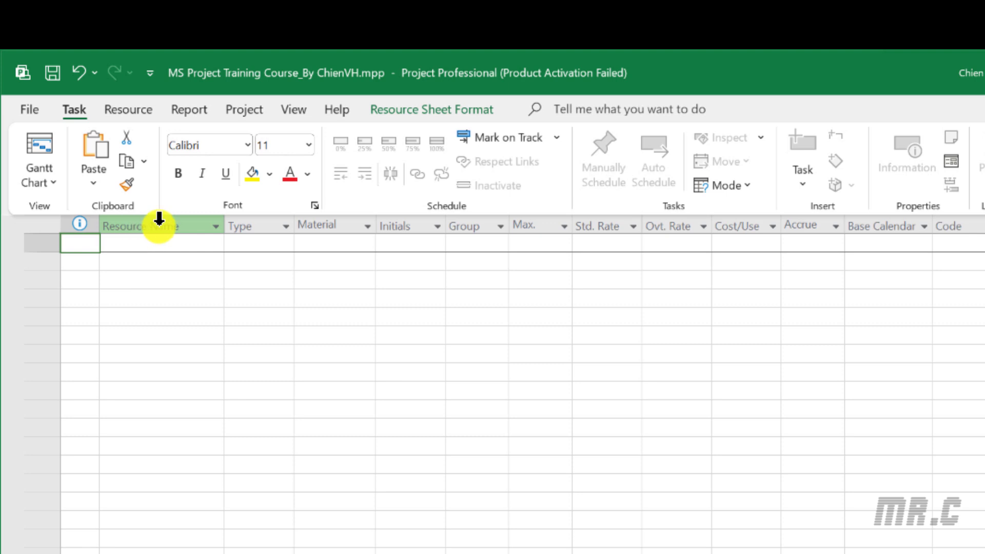
left_click(257, 243)
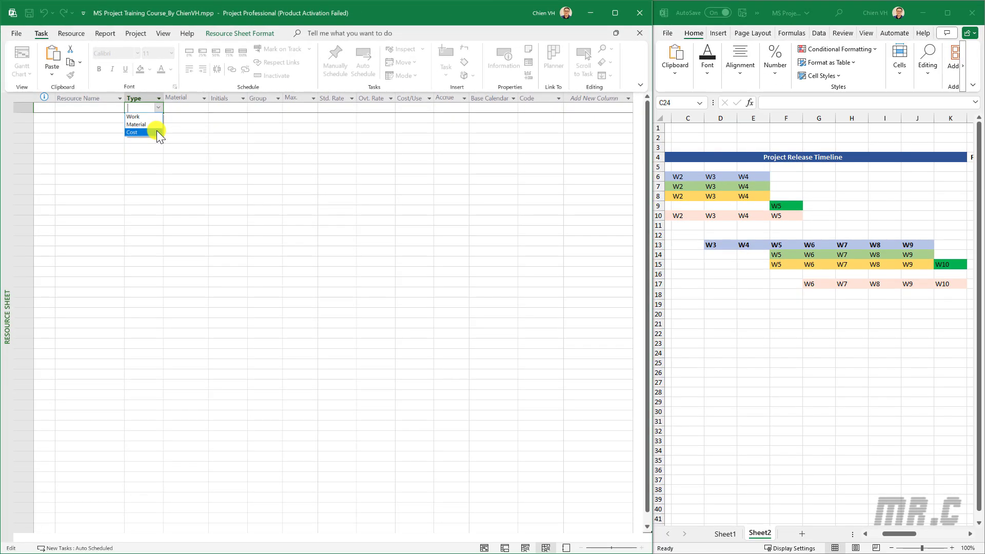
Check the Requirement analysis resources in the Excel timeline and add resources BA 01 and BA 02 to the Microsoft Project resource sheet
left_click(753, 402)
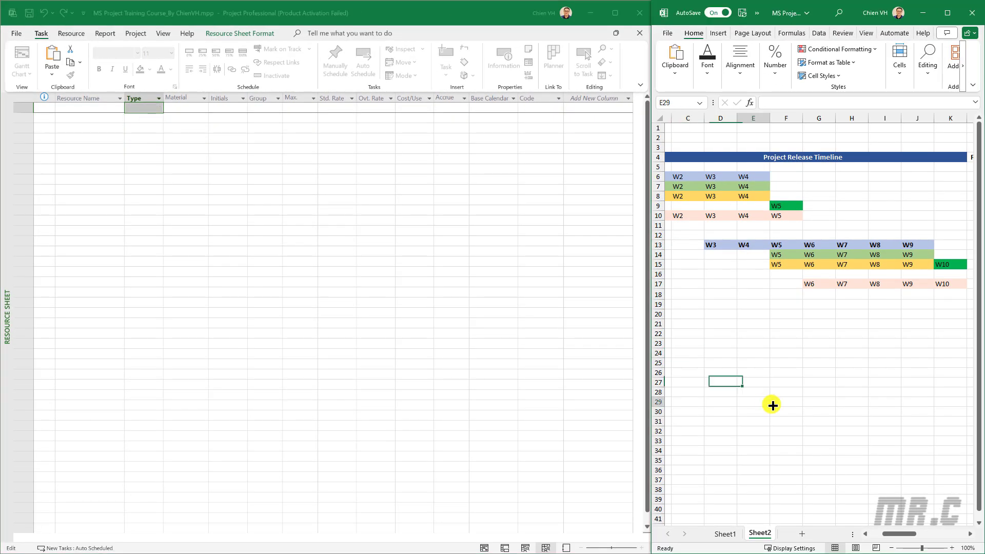
left_click_drag(898, 534, 836, 533)
left_click(654, 172)
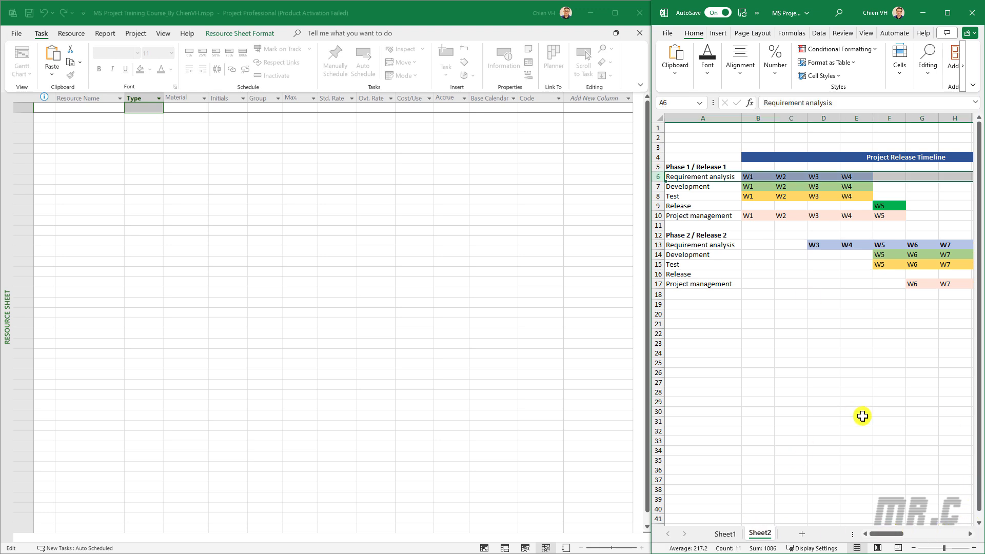
left_click_drag(888, 536, 924, 534)
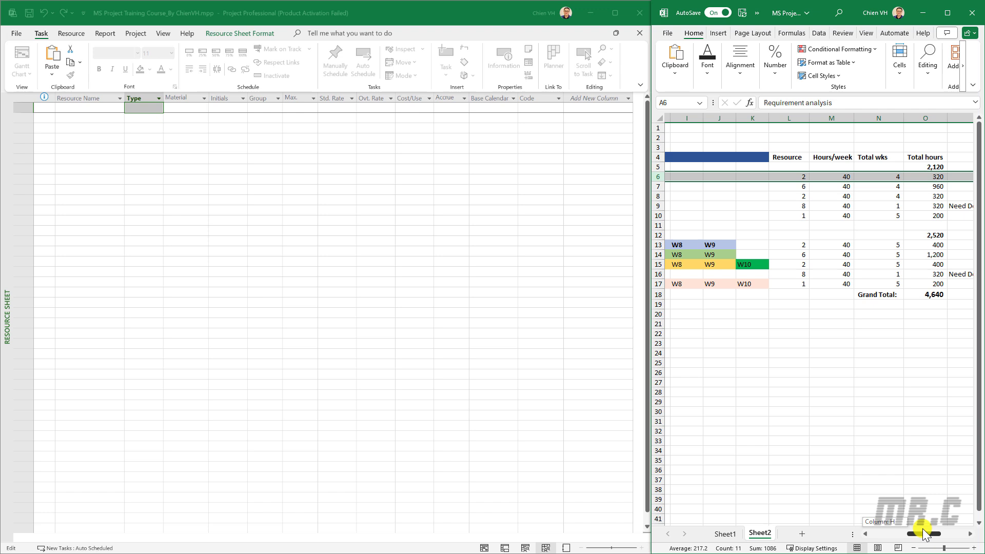
left_click(95, 110)
left_click(99, 109)
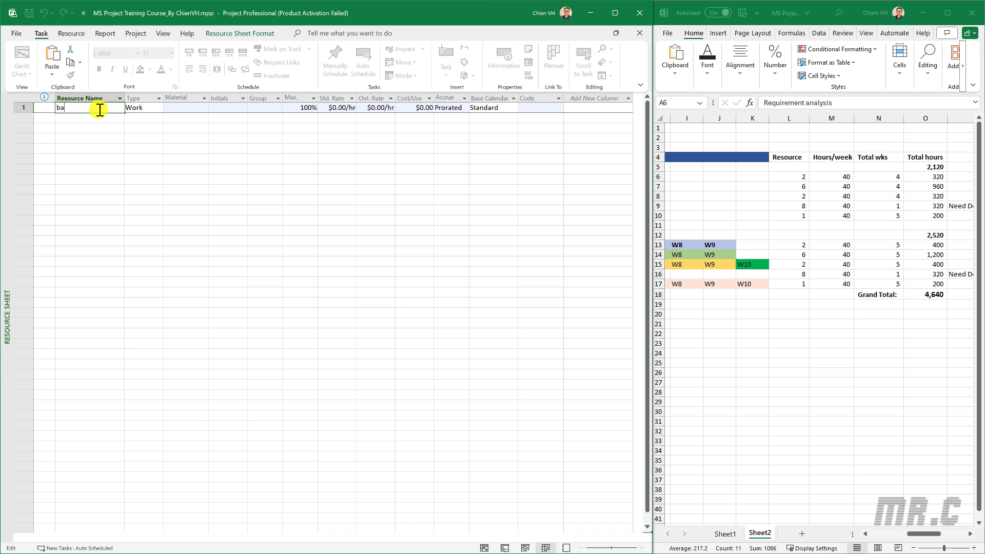
type("BA 01")
key("Return")
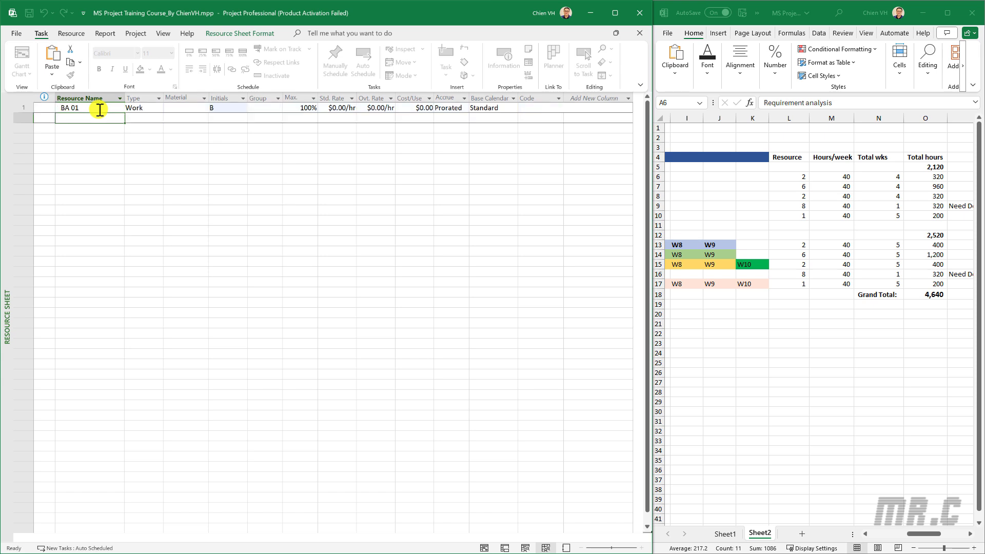
type("BA 02")
key("Return")
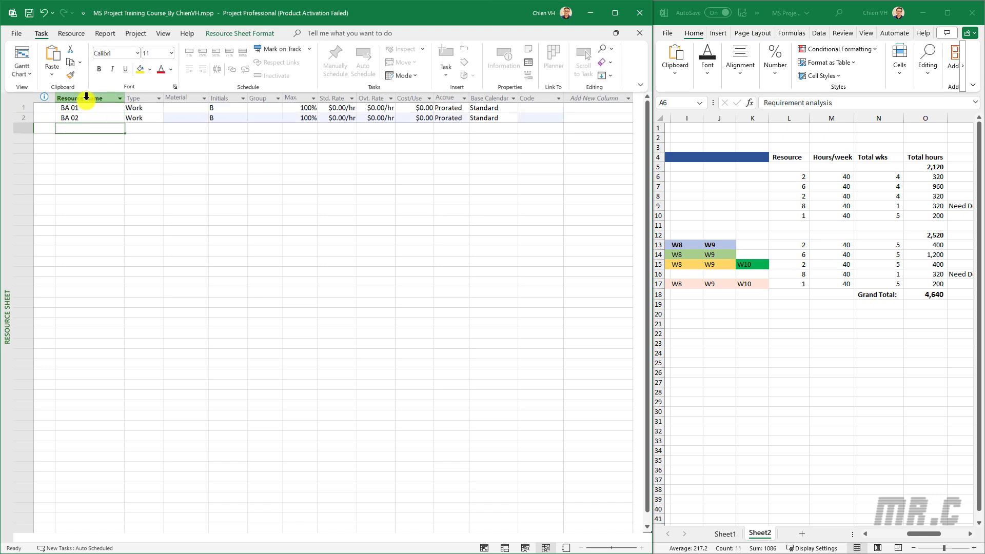
Check the Phase 1 Development row in the Excel timeline and add resources Dev 01 through Dev 06 to the Microsoft Project resource sheet
left_click(918, 535)
left_click_drag(918, 538, 858, 540)
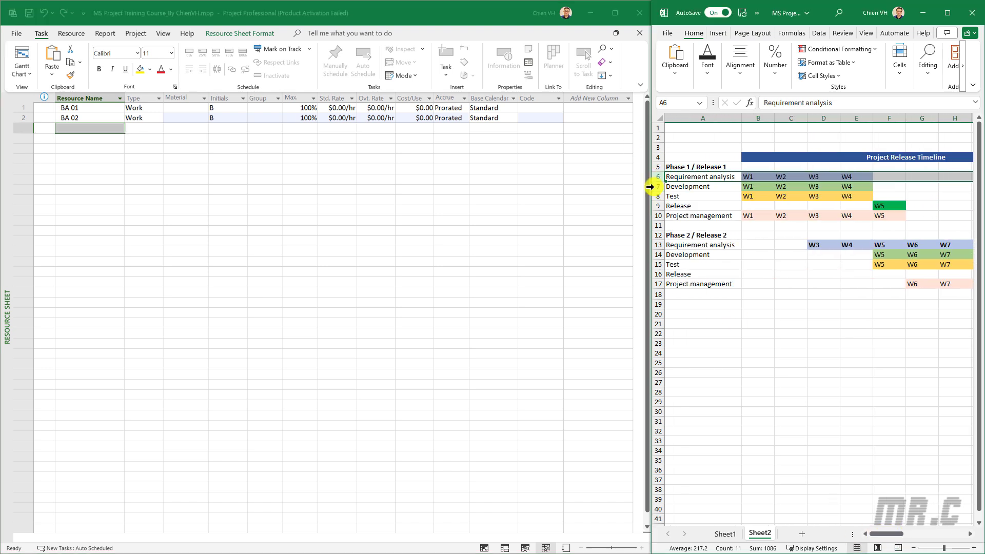
left_click(658, 187)
scroll(809, 356, "down", 2, "ctrl")
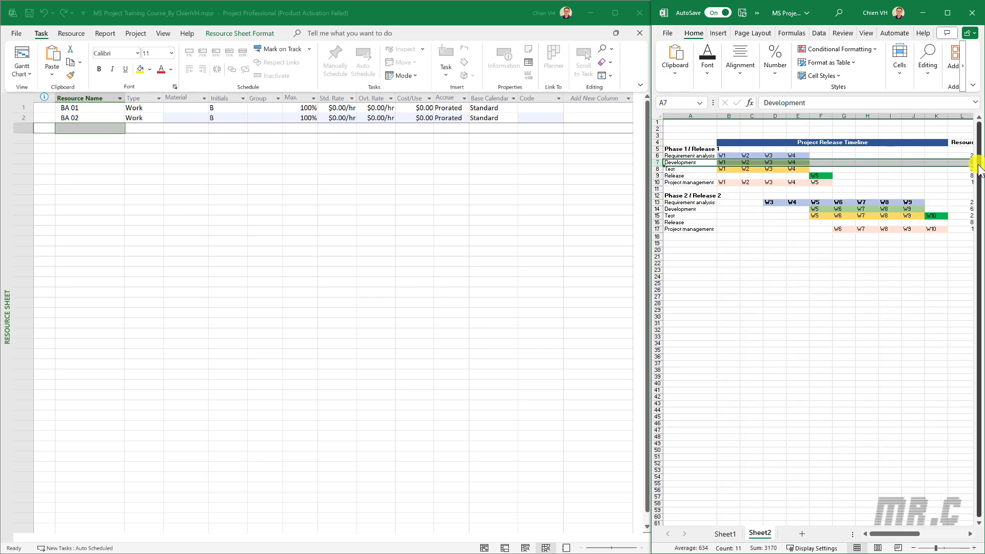
left_click(89, 126)
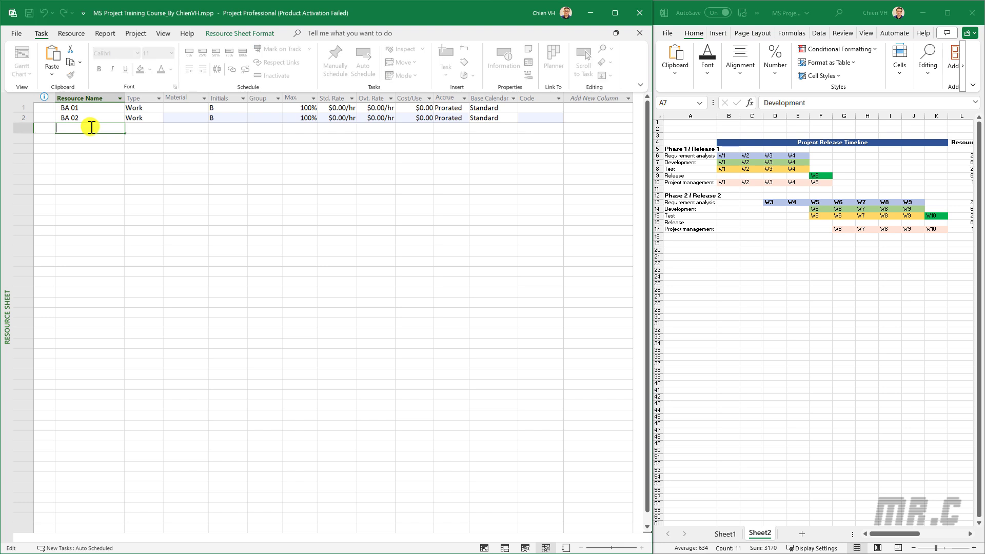
type("Dev 01")
key("Return")
type("Dev ")
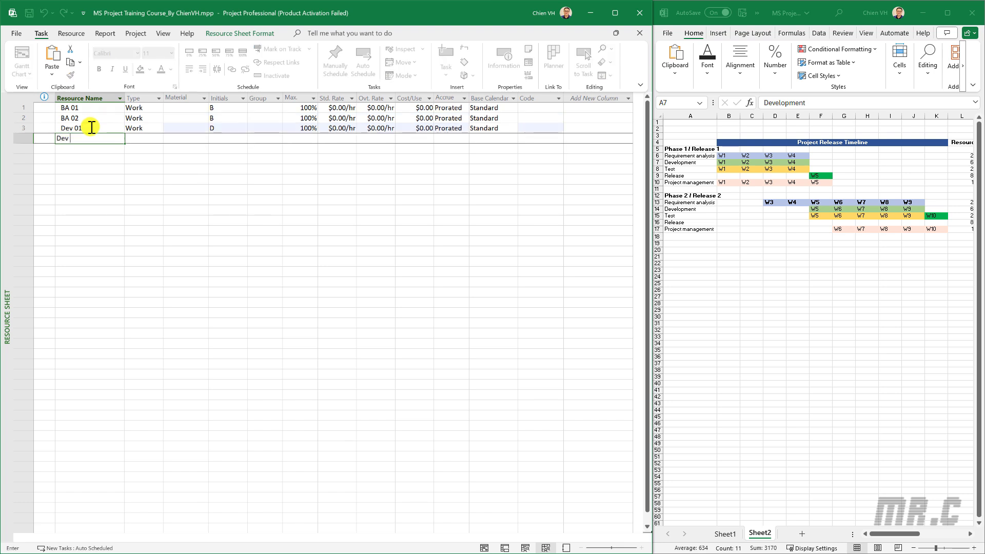
type("02")
key("Return")
type("Dev 0")
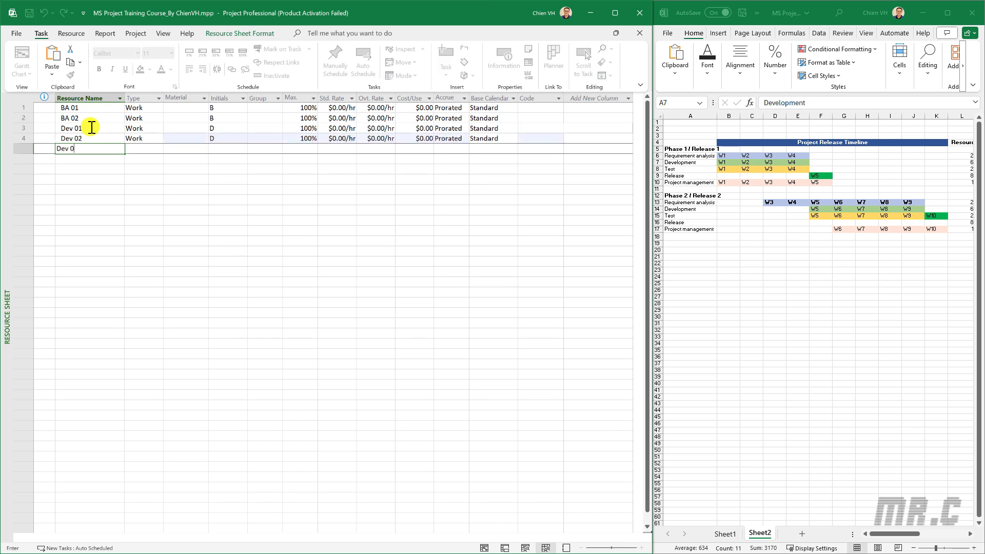
type("3")
key("Return")
type("Dev 0")
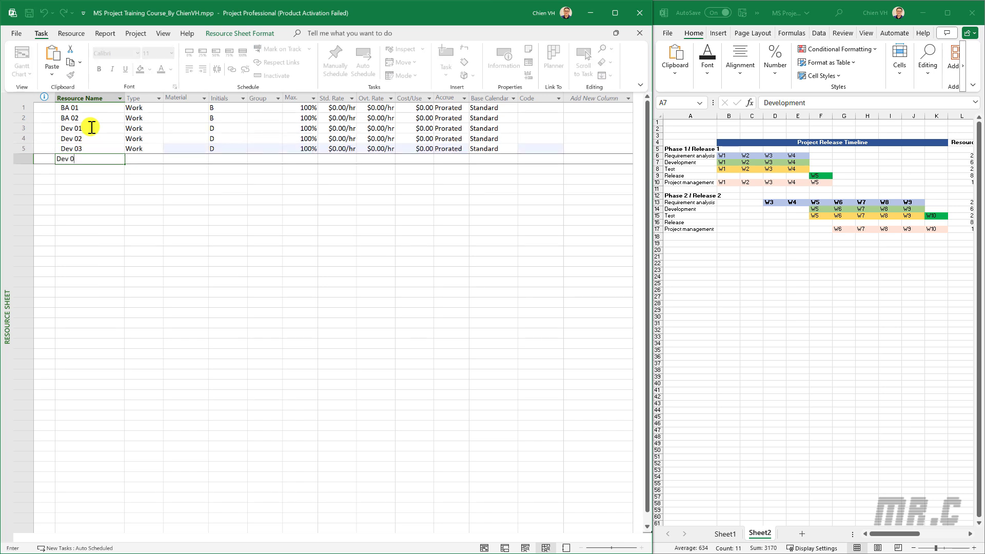
type("4")
key("Return")
type("Dev 0")
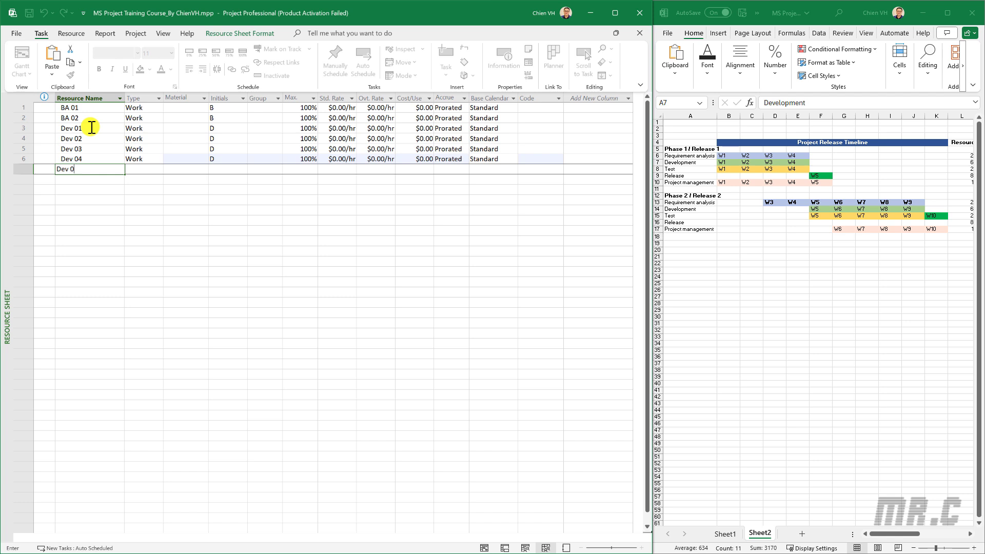
type("5")
key("Return")
type("Dev ")
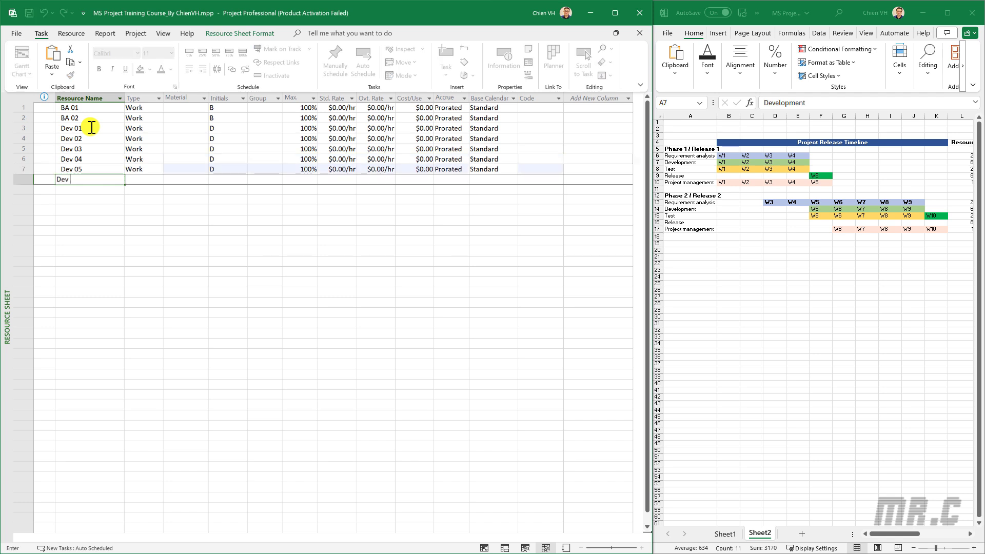
type("06")
key("Return")
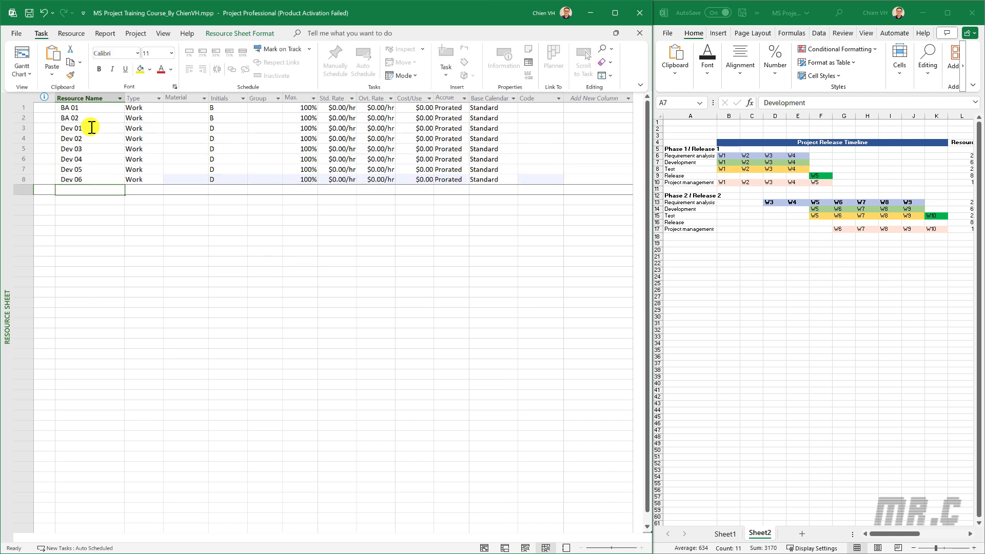
Check the Phase 1 Test row in the Excel timeline and add resources Test 01 and Test 02 to the Microsoft Project resource sheet
left_click(653, 169)
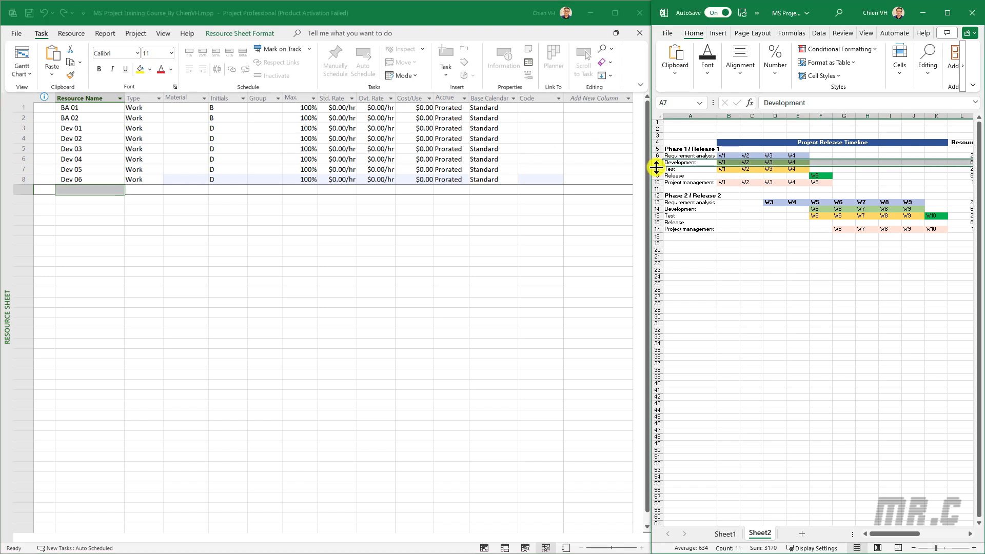
left_click(78, 189)
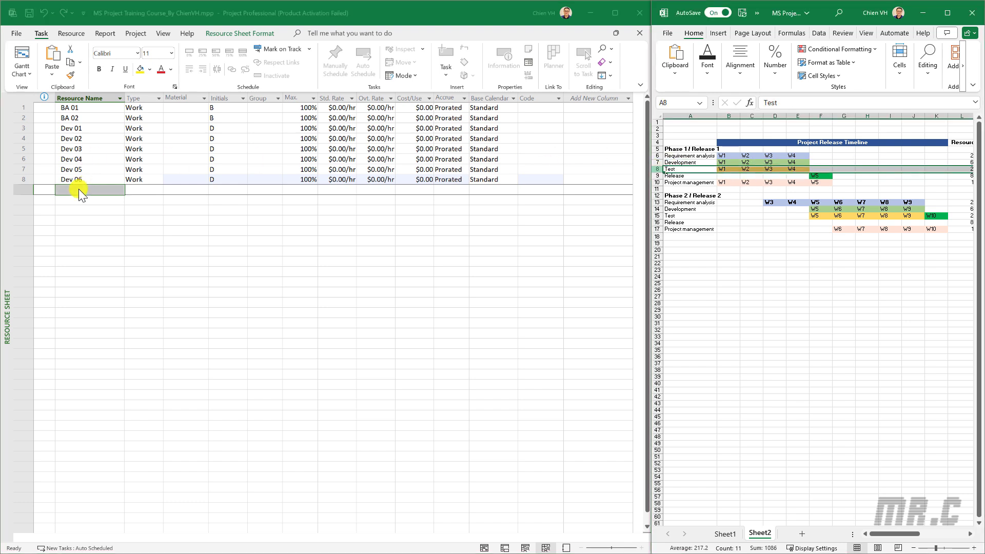
type("Test")
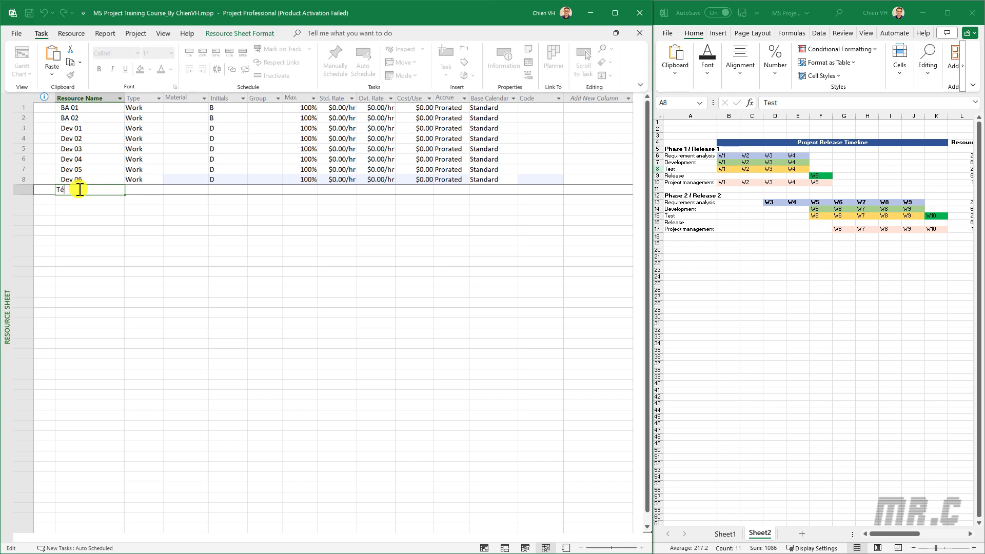
type(" 01")
key("Return")
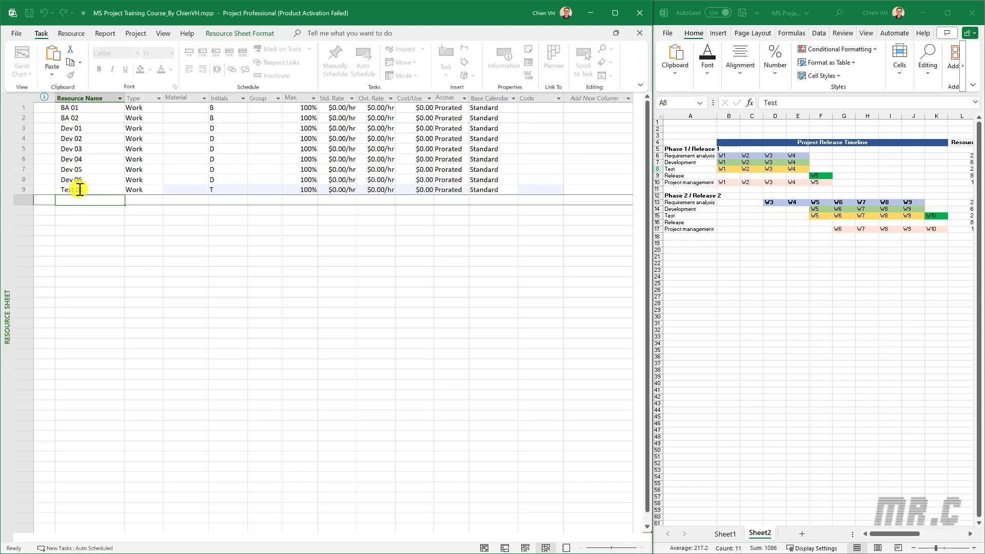
type("Test 02")
key("Return")
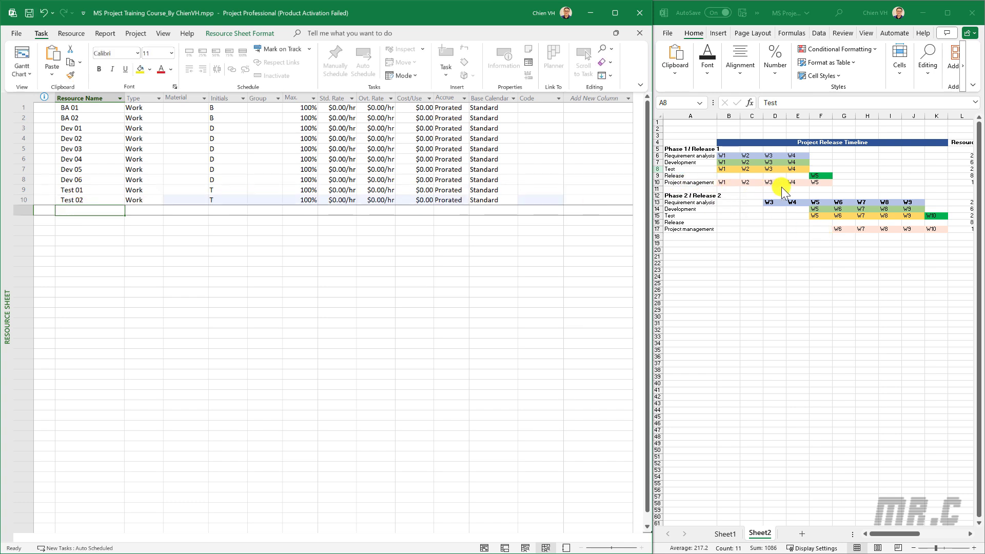
Add a resource named PM below Test 02 in the resource sheet
left_click(87, 208)
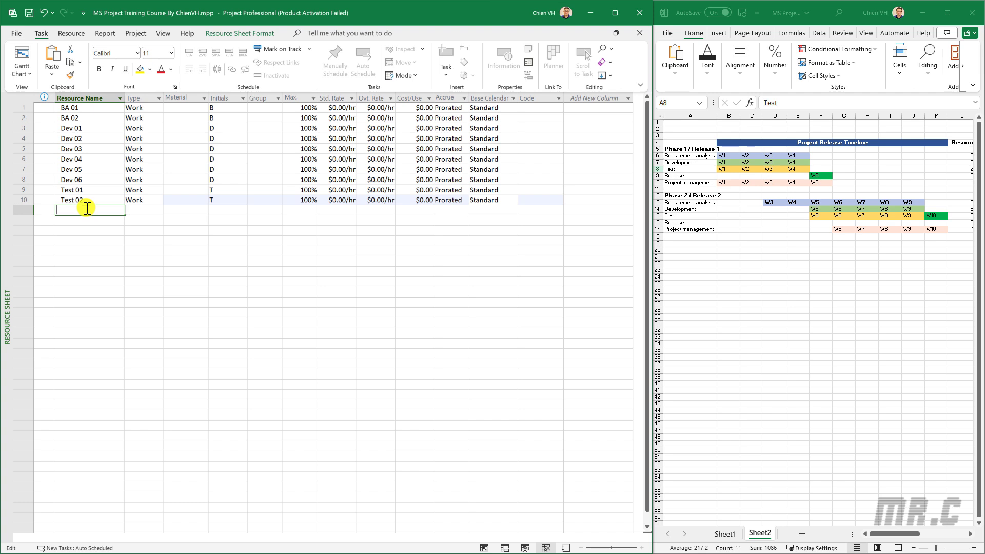
type("Pm")
key("BackSpace")
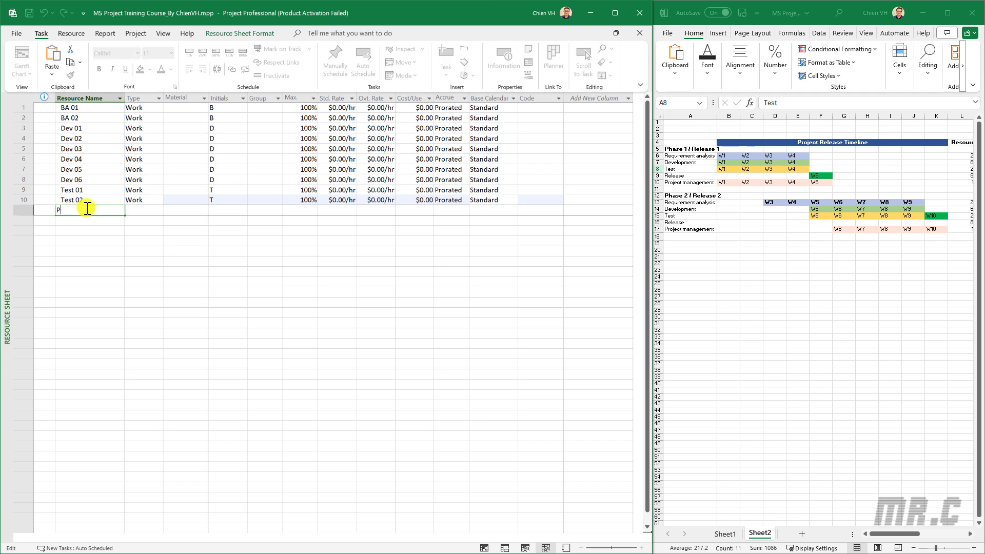
type("M")
key("Return")
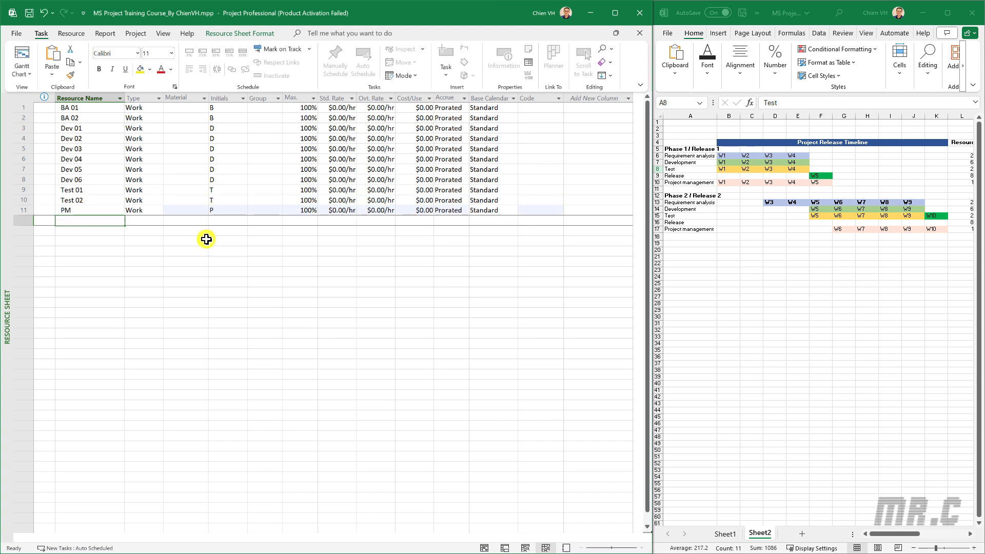
Check the Phase 1 Release row in Excel, and review the resource names and BA 01's type options in Microsoft Project
left_click(656, 171)
left_click(655, 175)
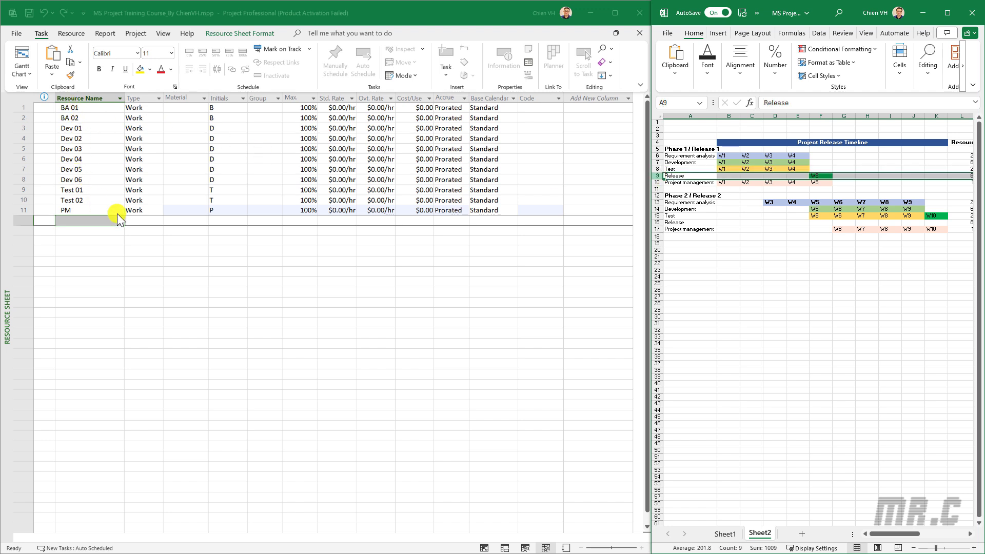
left_click(175, 291)
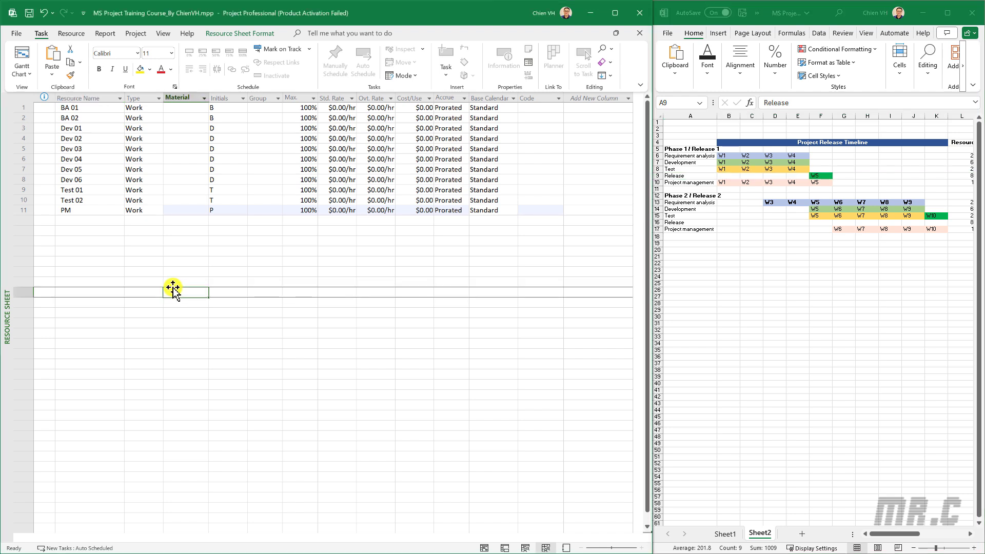
left_click(92, 271)
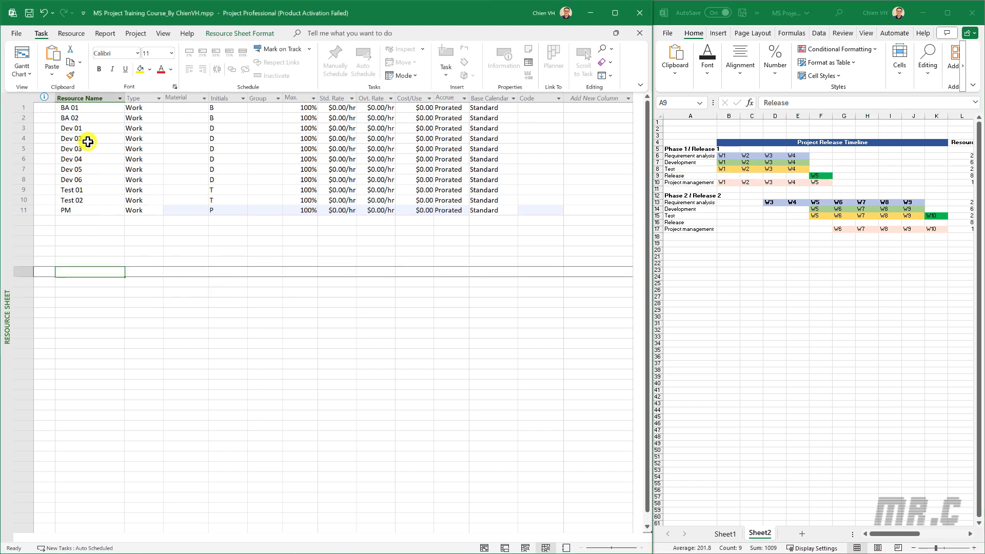
left_click_drag(87, 108, 86, 210)
left_click(92, 261)
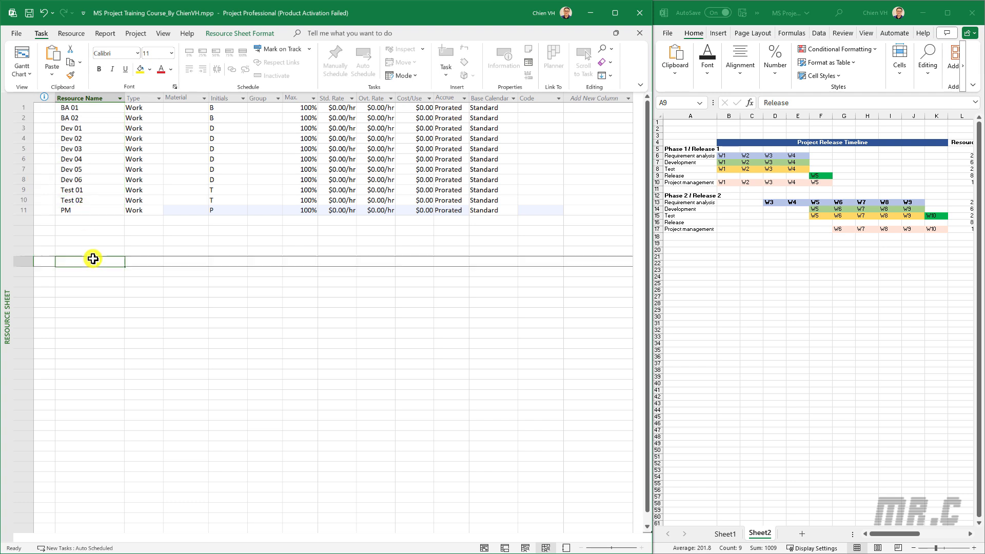
left_click(153, 112)
left_click(159, 108)
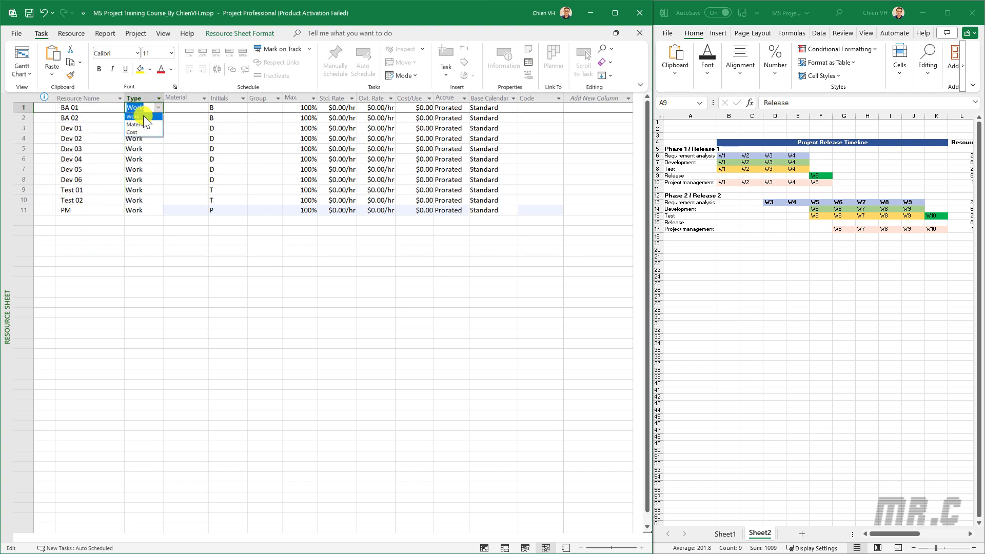
Add a resource named Travel 01 below PM and set its type to Cost
left_click(91, 227)
left_click(90, 233)
left_click(87, 219)
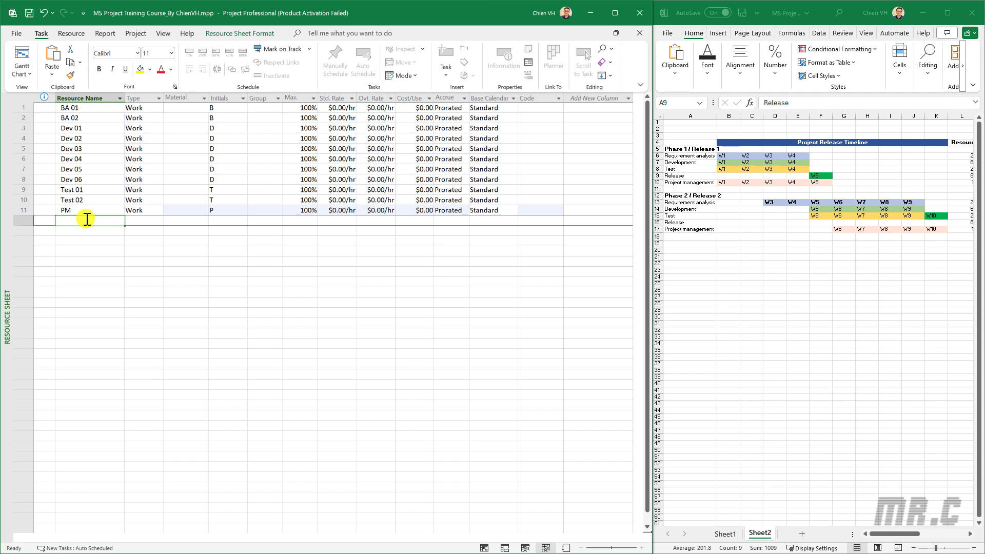
type("Travel")
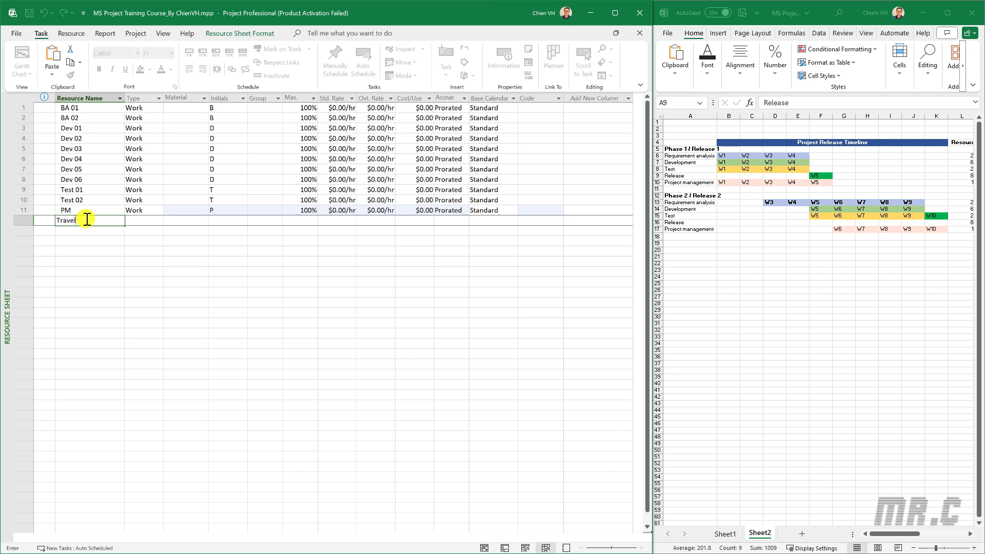
type(" 01")
key("Tab")
left_click(159, 220)
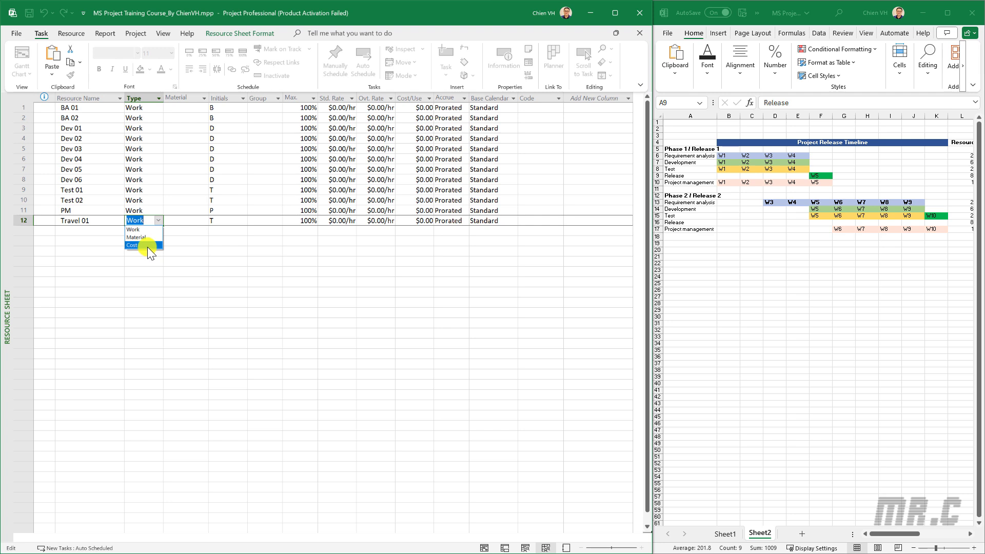
left_click(146, 245)
Add a resource named Others below Travel 01 and set its type to Material
left_click(101, 230)
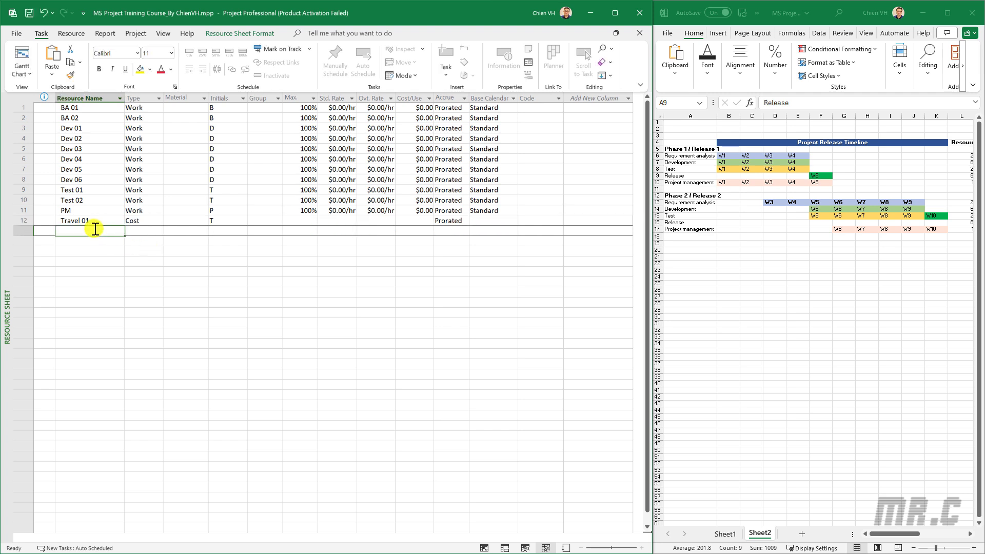
type("Others")
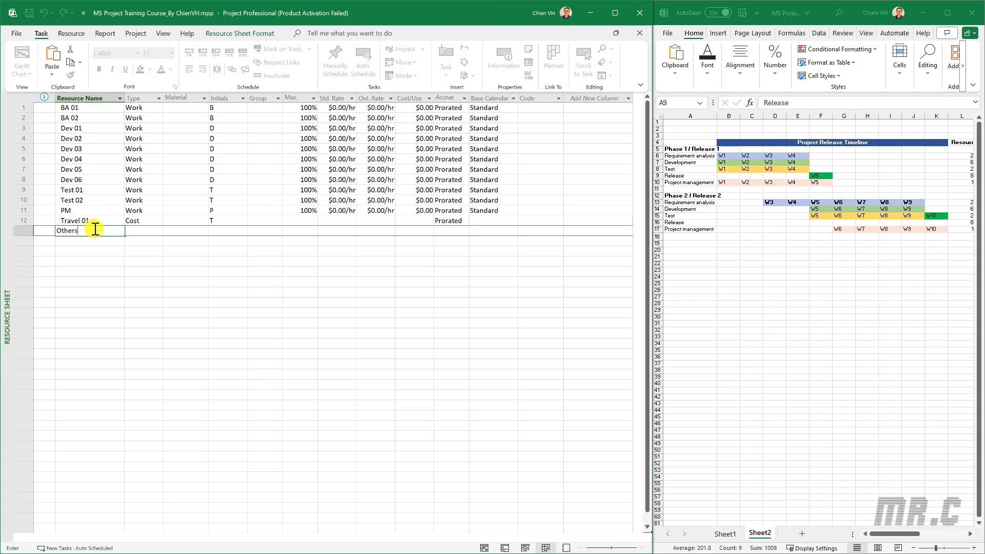
left_click(160, 232)
left_click(158, 229)
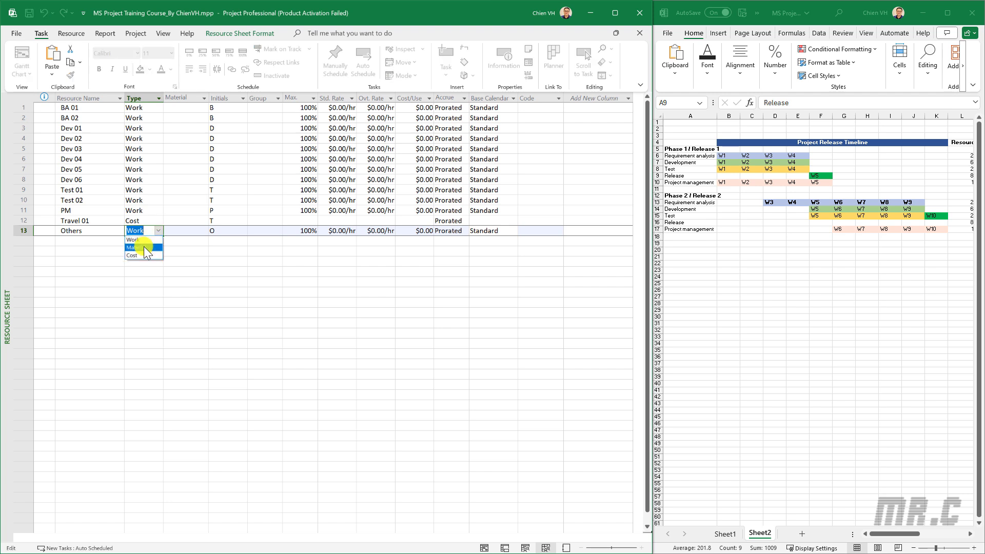
left_click(145, 247)
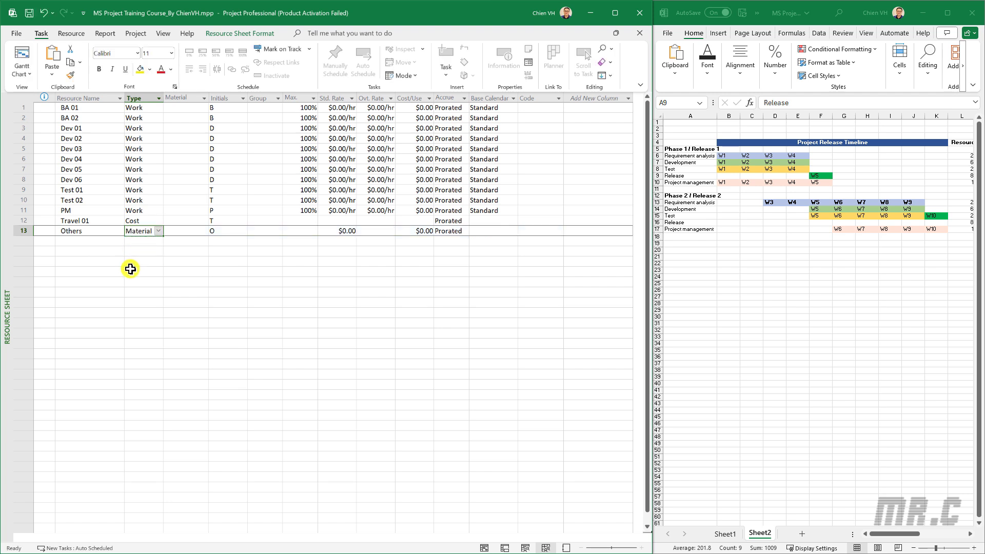
left_click(101, 251)
Review the Material, Initials and Group columns of the resource sheet
left_click(199, 109)
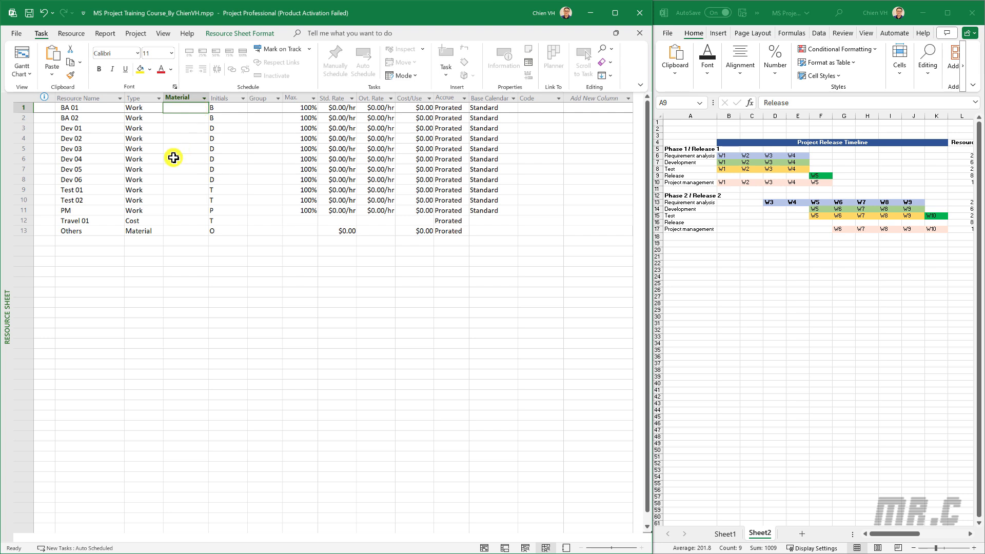
left_click(196, 178)
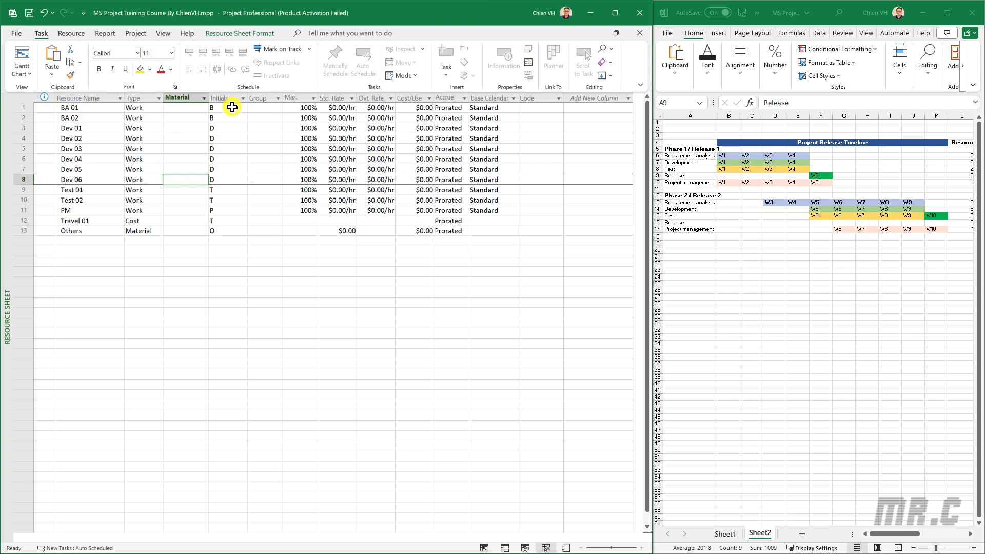
left_click_drag(224, 106, 224, 227)
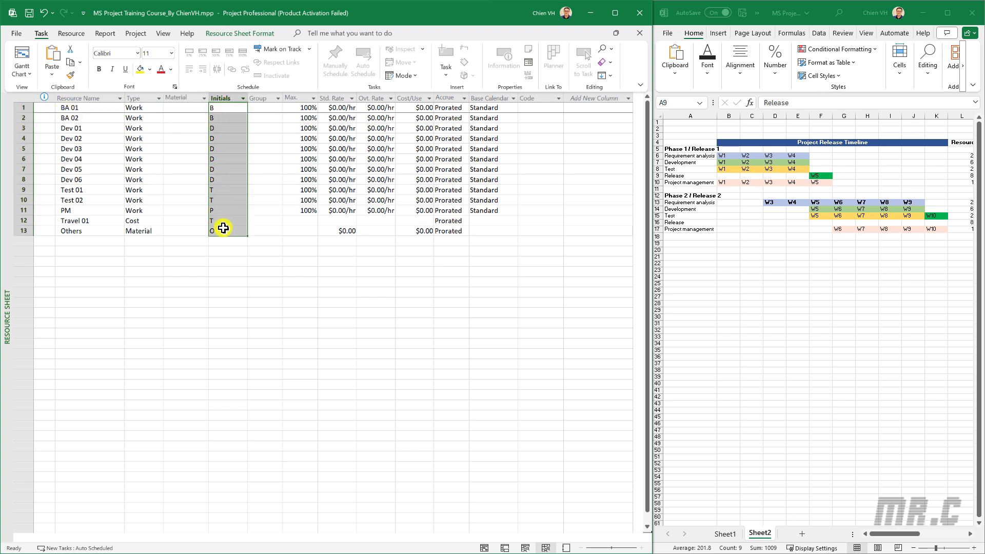
left_click(260, 107)
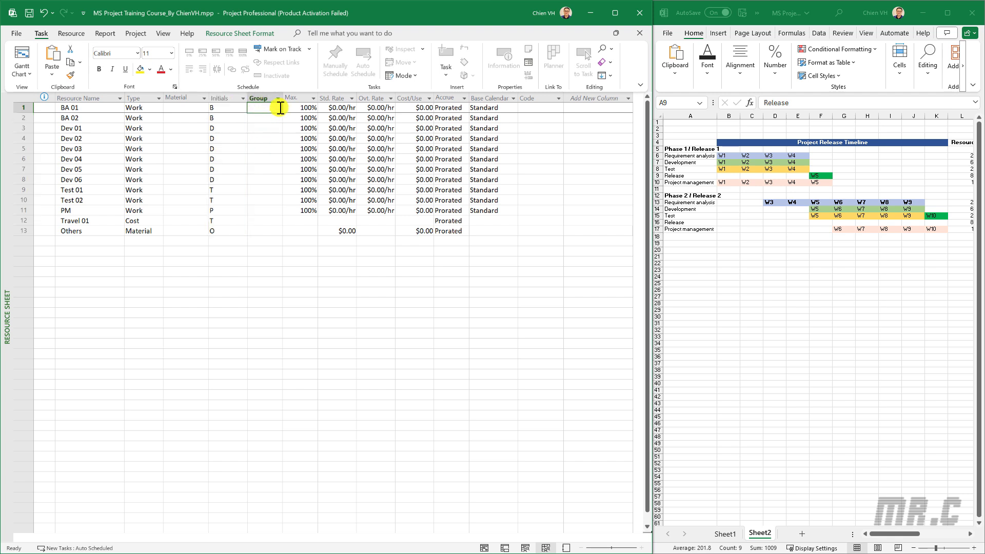
left_click(281, 107)
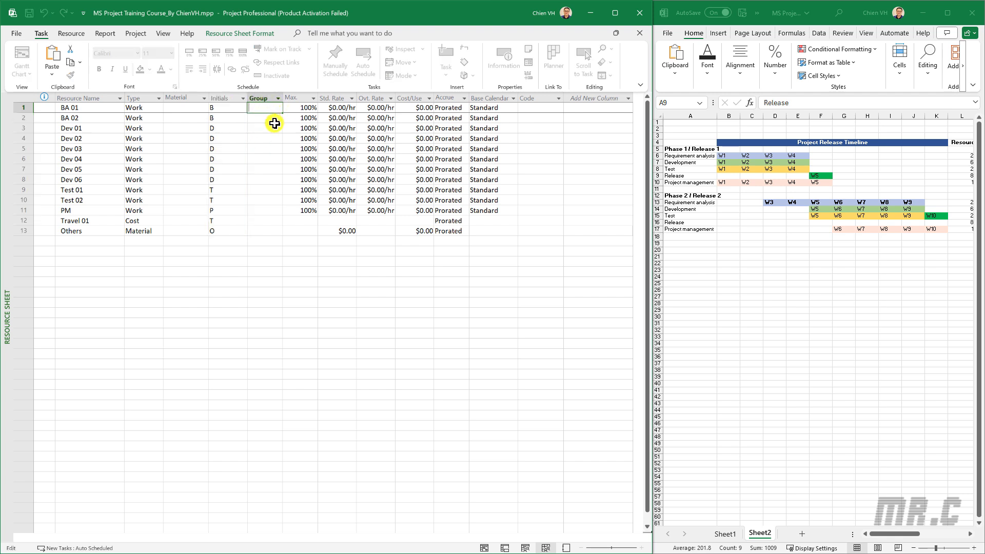
left_click(185, 118)
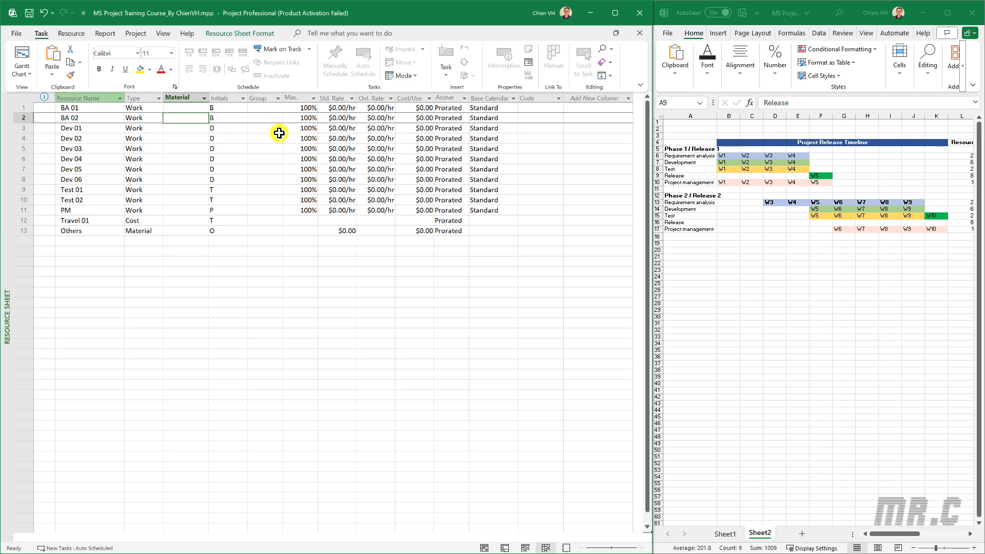
Switch to Excel and copy the PIC text Developers from the Task C1 row on Sheet1
left_click(727, 535)
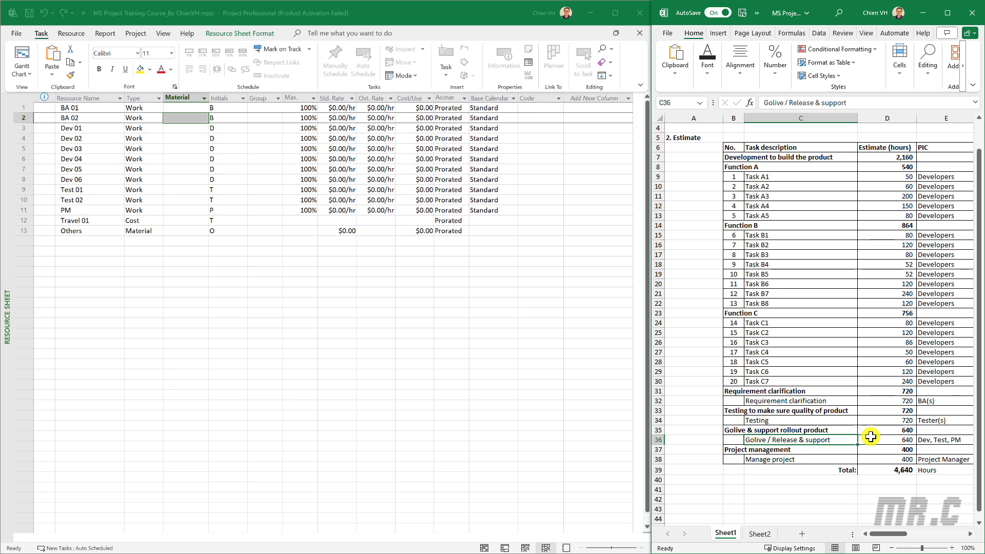
left_click(948, 323)
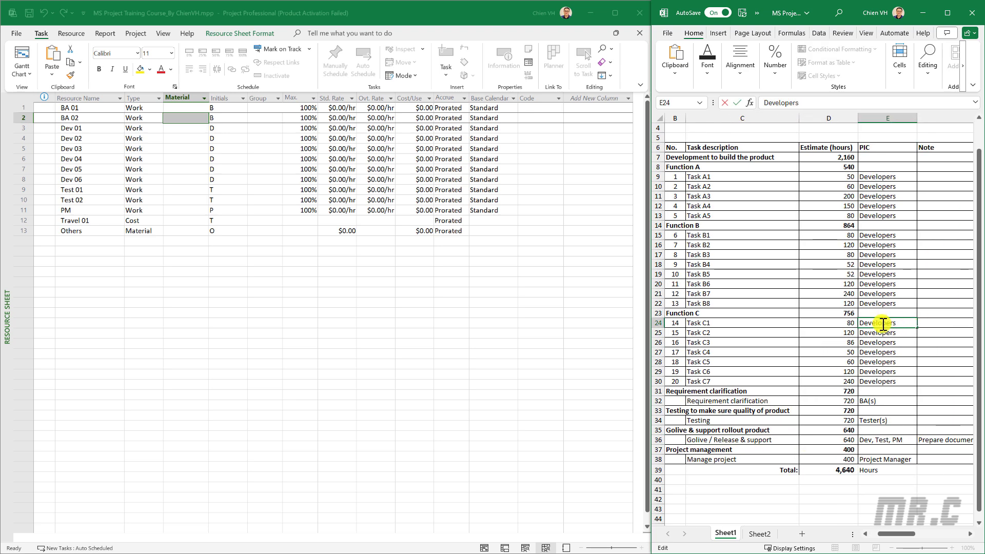
double_click(878, 323)
key("ctrl+c")
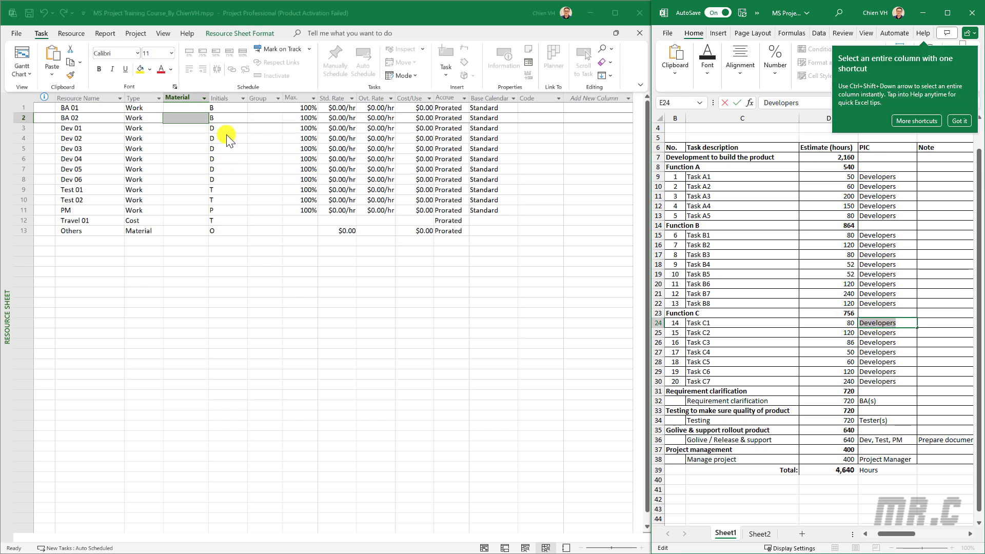
Switch to Microsoft Project and paste Developers as the group of resources Dev 01 through Dev 06
left_click(243, 129)
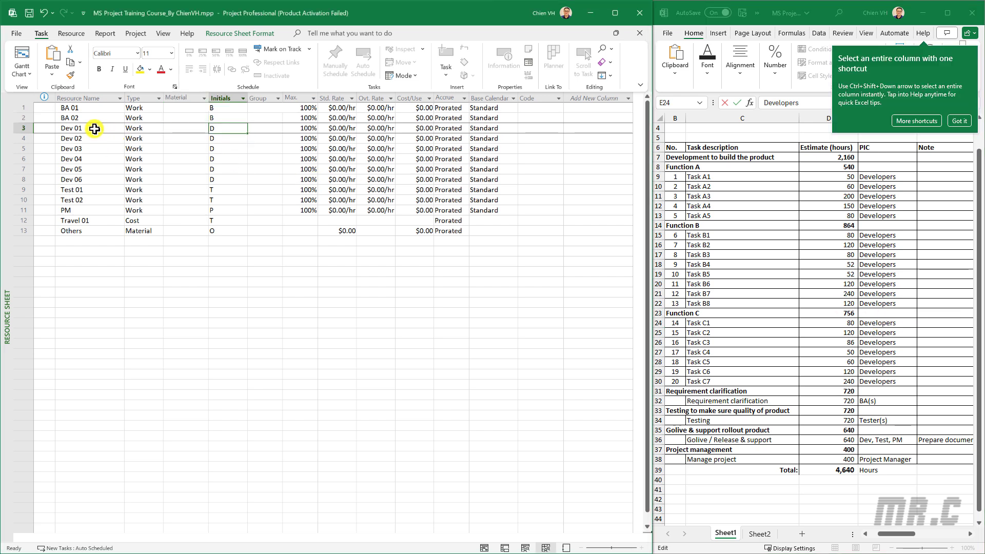
left_click(258, 128)
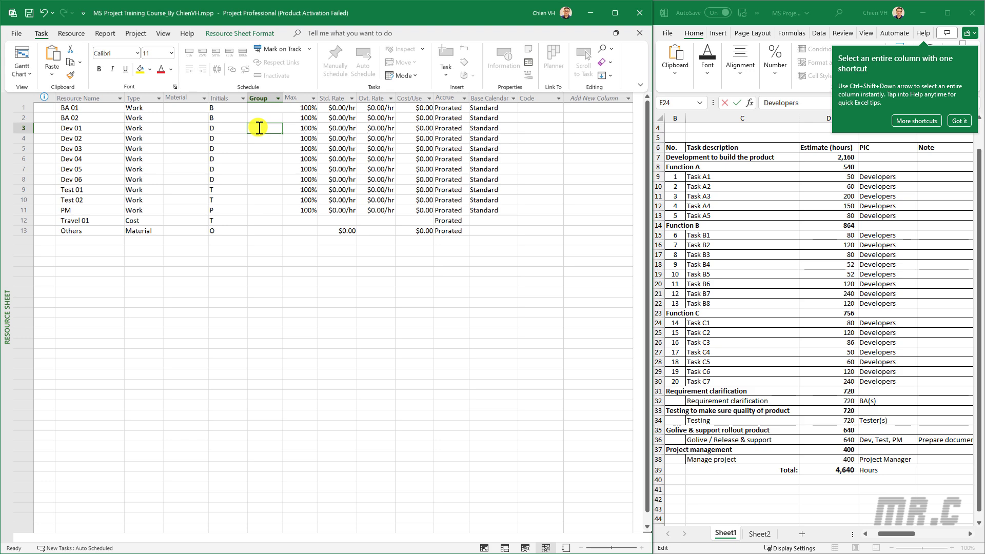
key("ctrl+v")
left_click(261, 138)
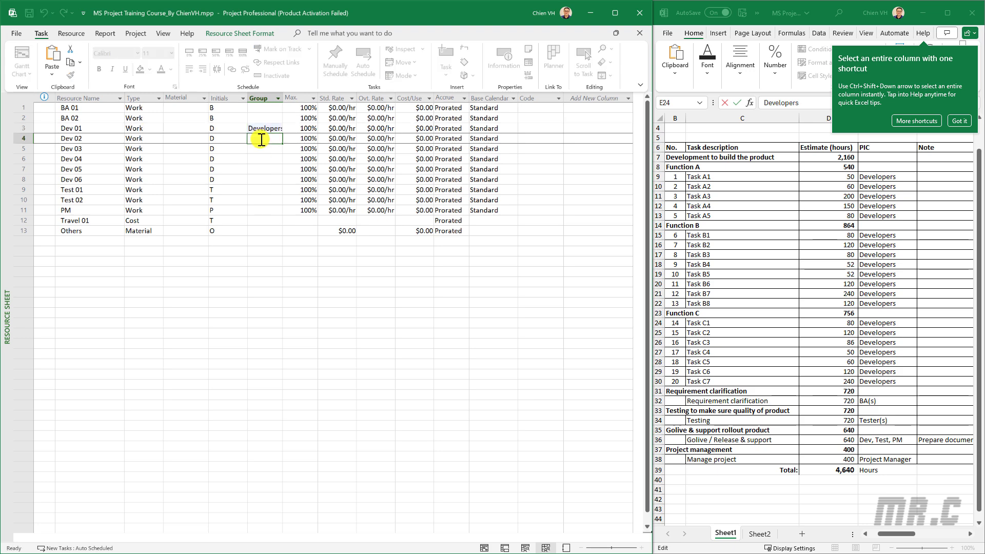
key("ctrl+v")
left_click(258, 149)
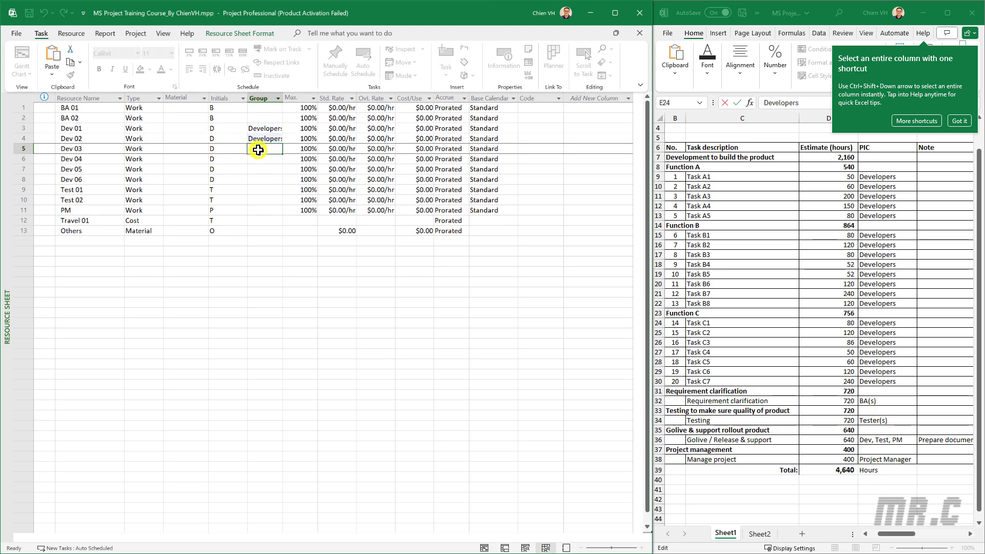
key("ctrl+v")
left_click(257, 159)
key("ctrl+v")
left_click(257, 169)
key("ctrl+v")
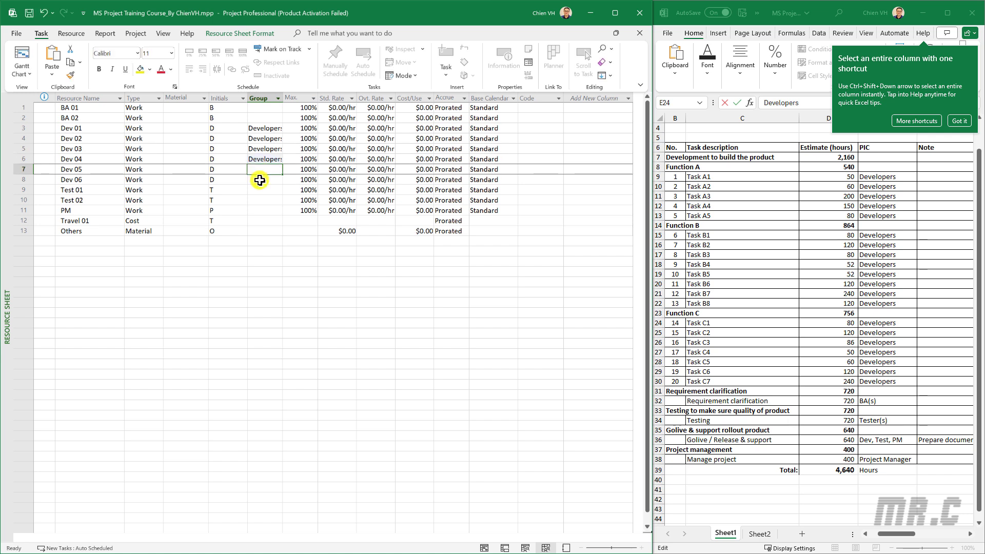
left_click(259, 179)
key("ctrl+v")
Set the group of resources Test 01 and Test 02 to Tester
left_click(266, 191)
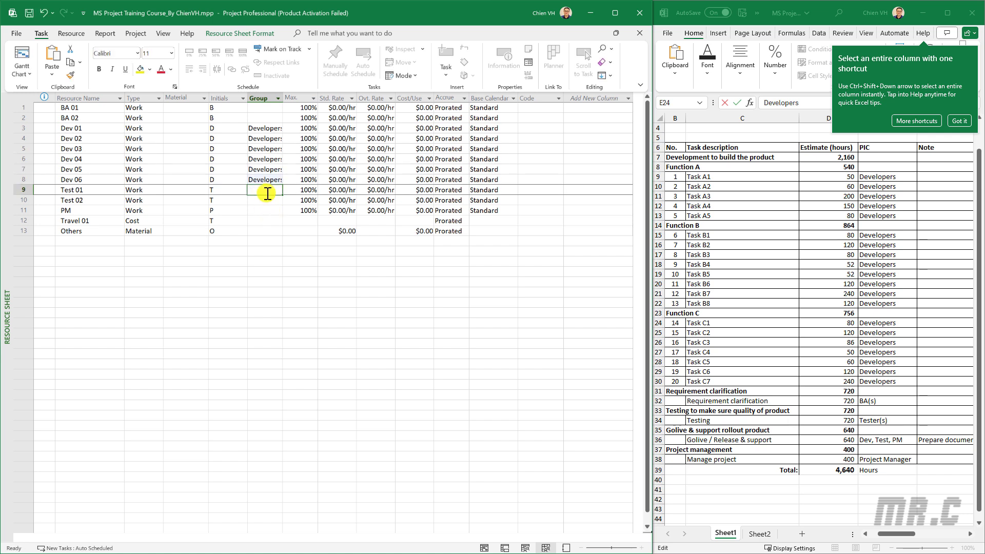
type("Testers")
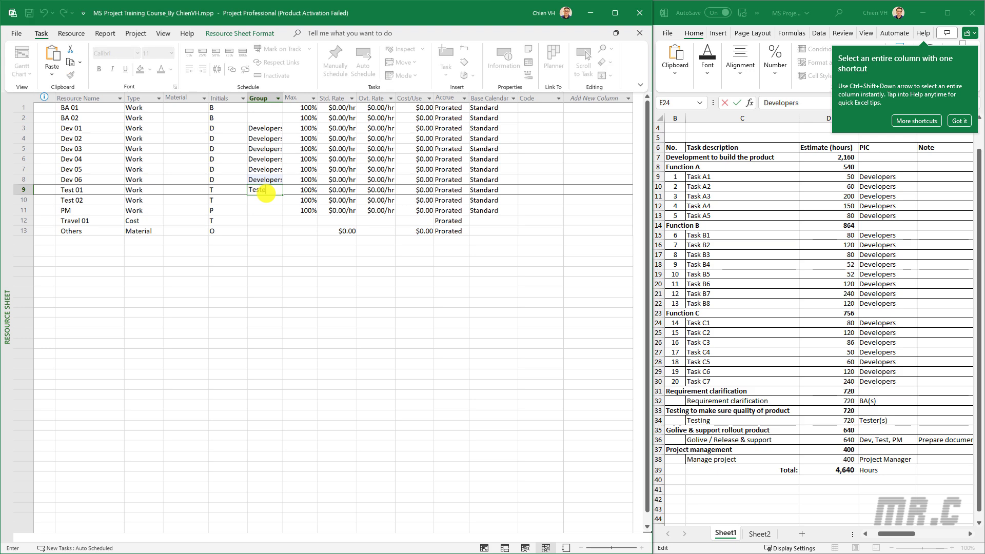
key("Return")
left_click(263, 191)
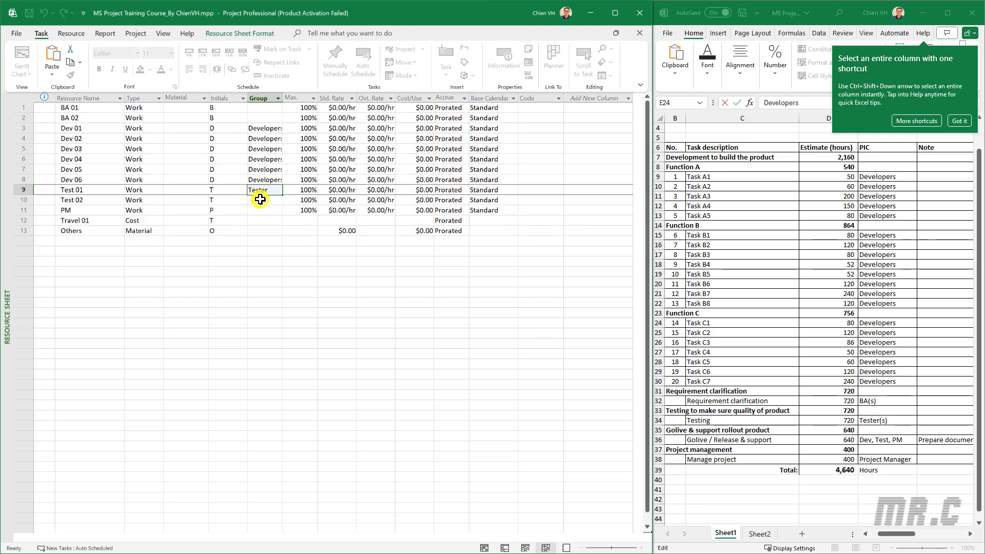
left_click(260, 199)
type("Tester")
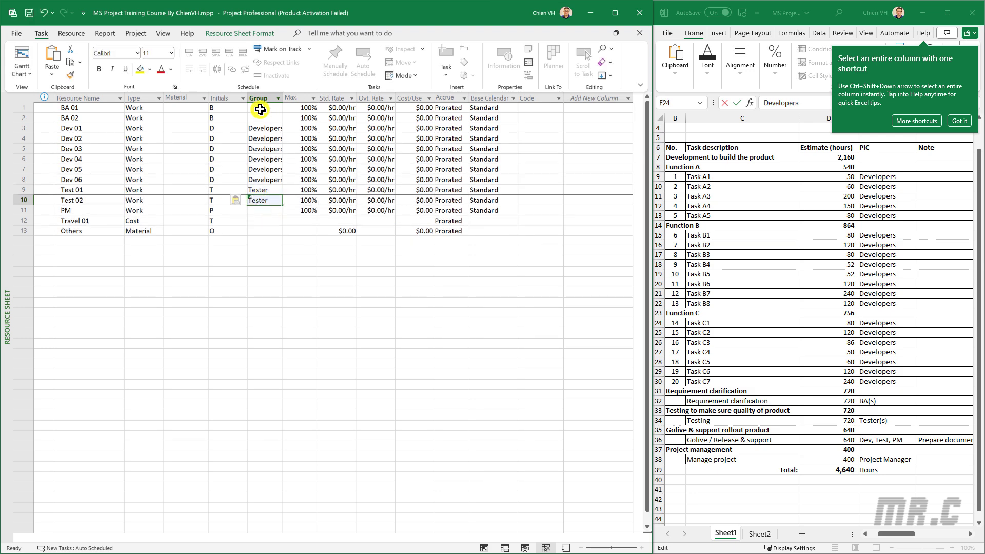
Set the group of resources BA 01 and BA 02 to BA
left_click(261, 108)
type("BA")
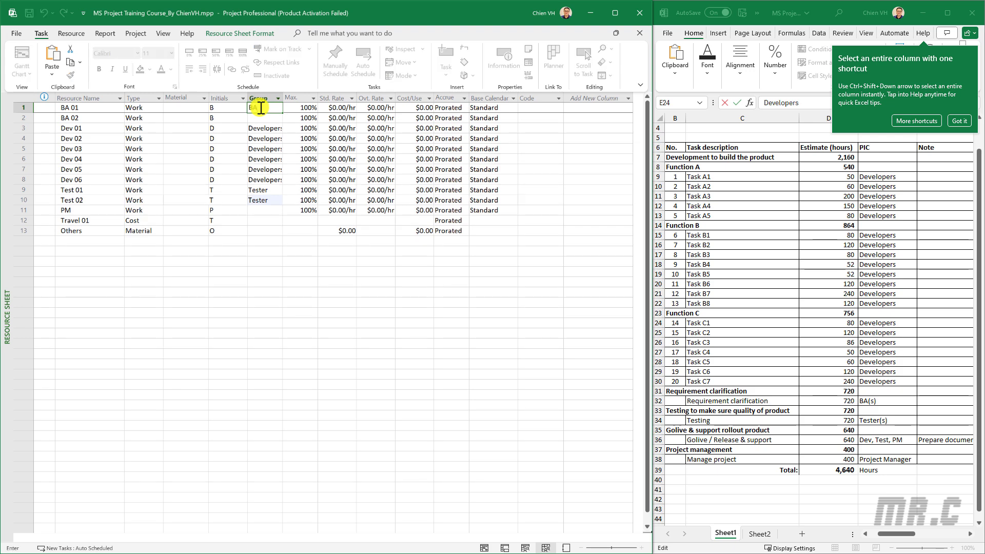
key("Return")
type("BA")
key("Return")
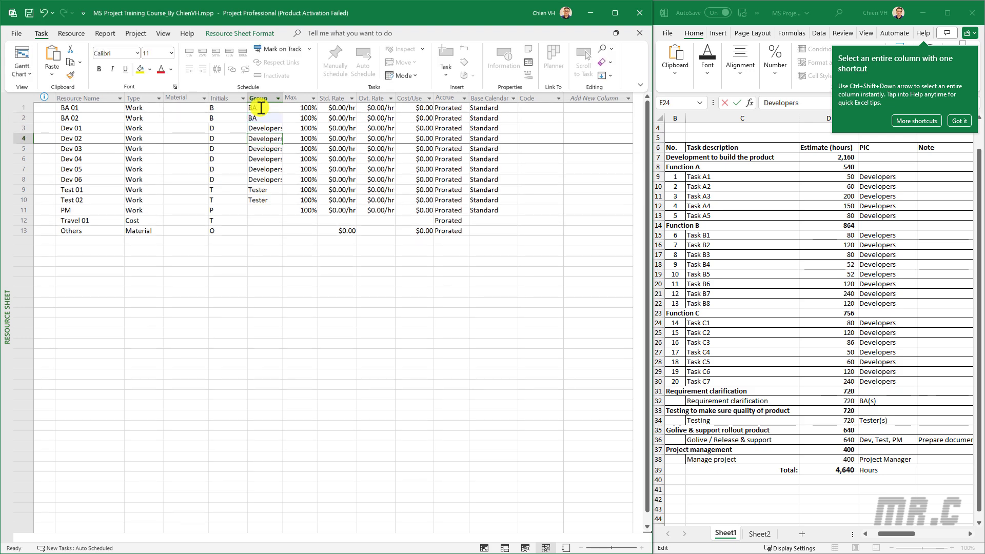
Set the PM resource's group to PM and the Travel 01 resource's group to Cost
left_click(257, 213)
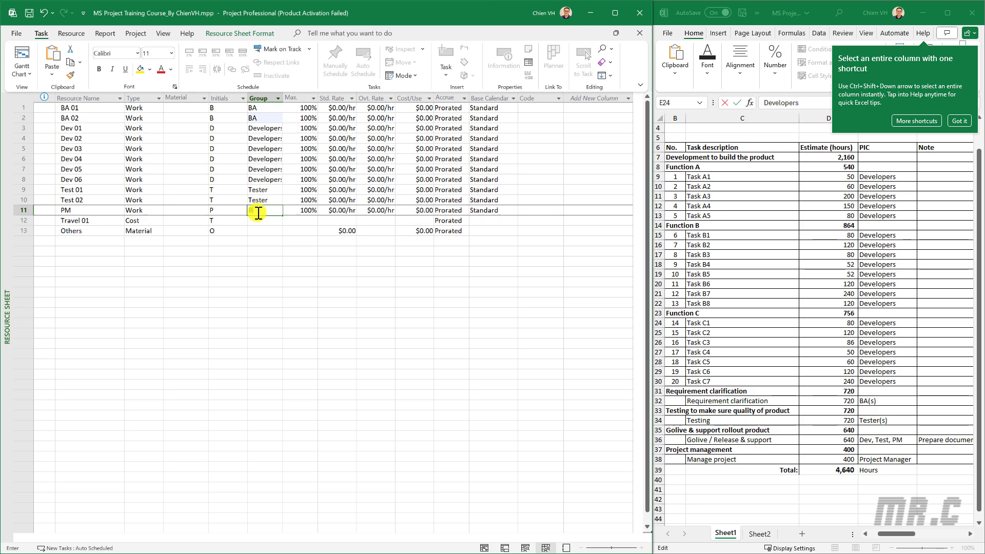
left_click(258, 212)
type("PM")
key("Return")
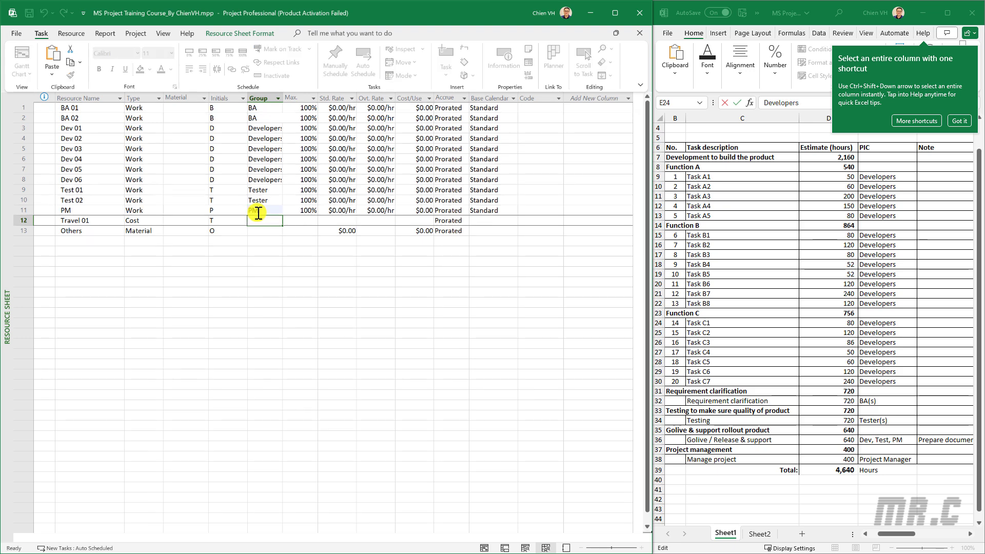
type("Cost")
key("Return")
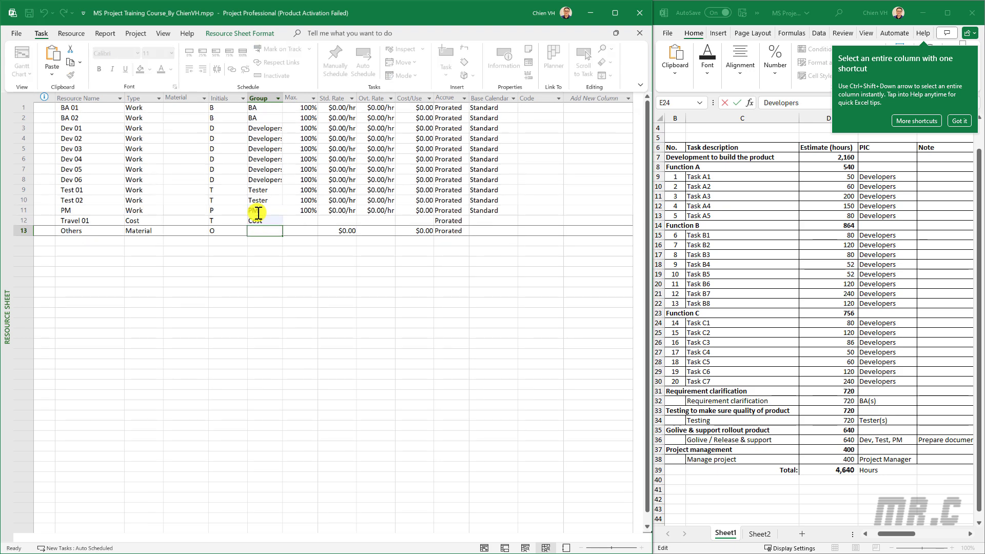
Set the group of the Others resource to Material
type("Mar")
key("BackSpace")
type("e")
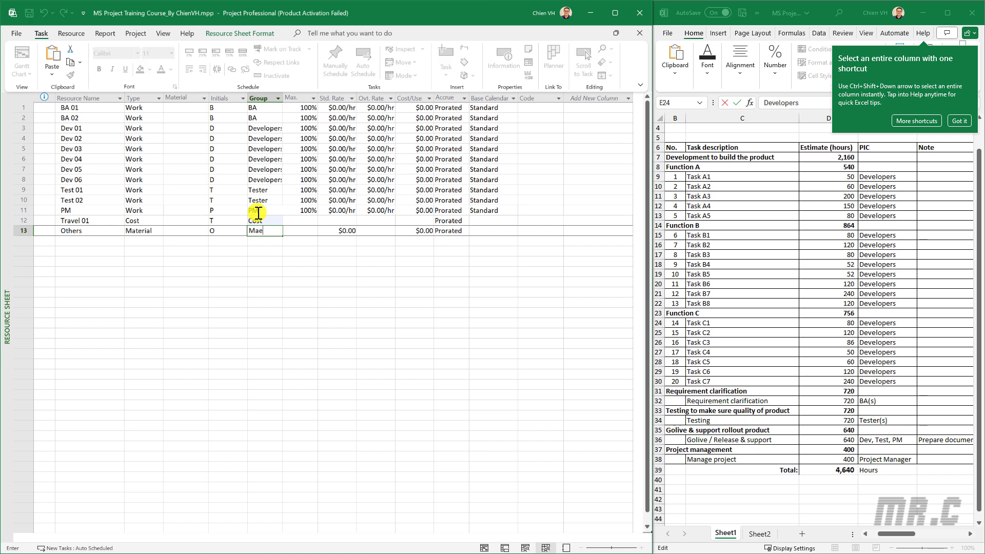
type("terial")
key("Return")
left_click(219, 303)
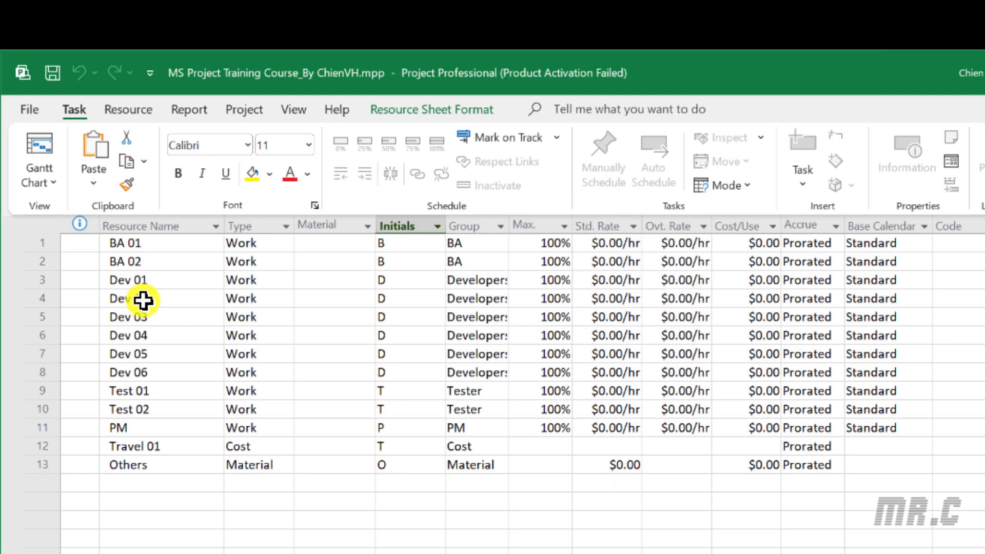
Set the standard rate of resources Dev 01 through Dev 06 to $10.00/hr
left_click(145, 282)
left_click(620, 281)
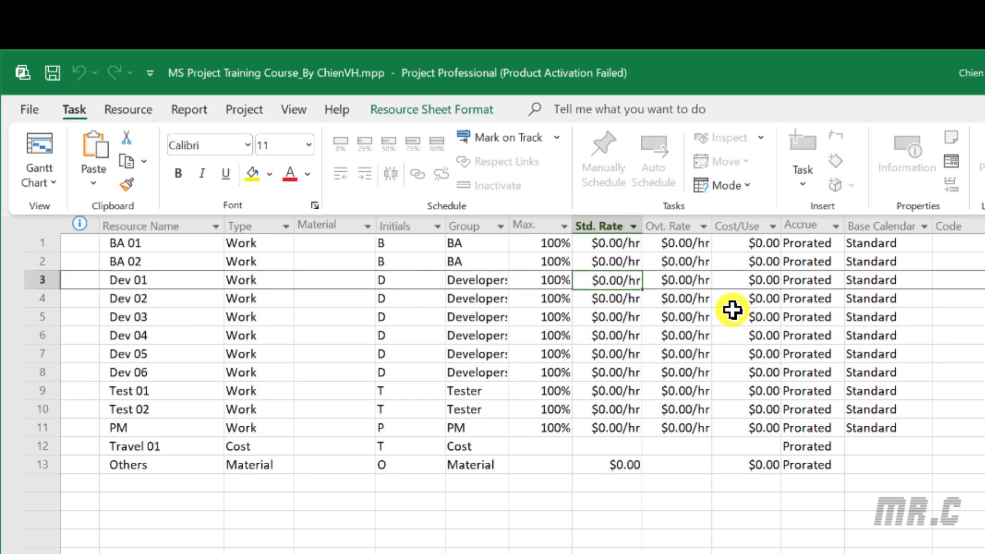
type("10")
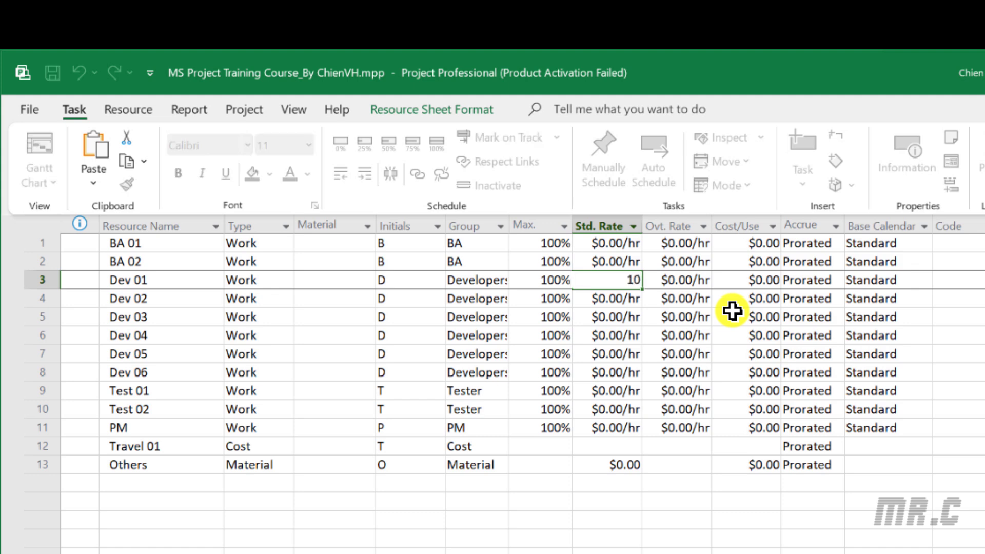
key("Return")
type("10")
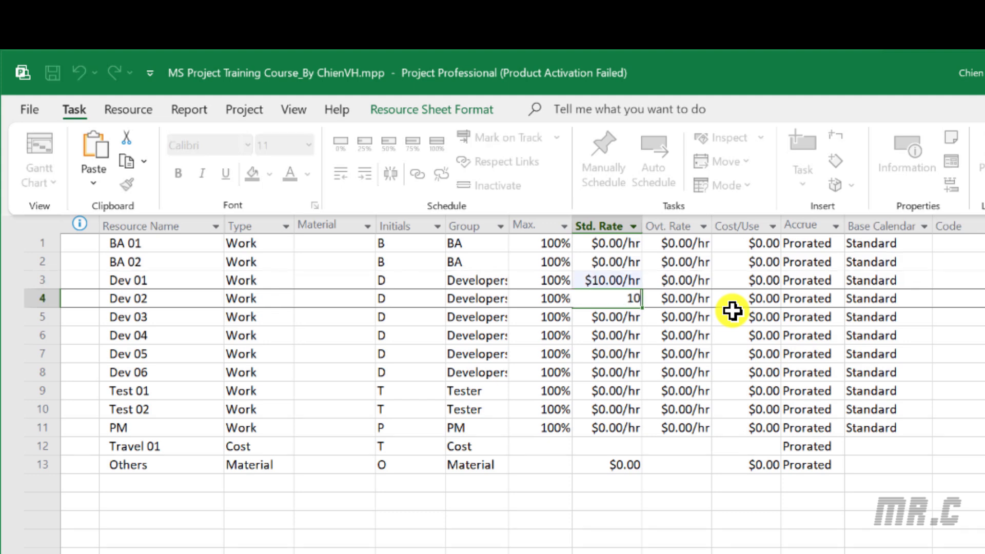
key("Return")
type("10")
key("Return")
type("10")
key("Return")
type("10")
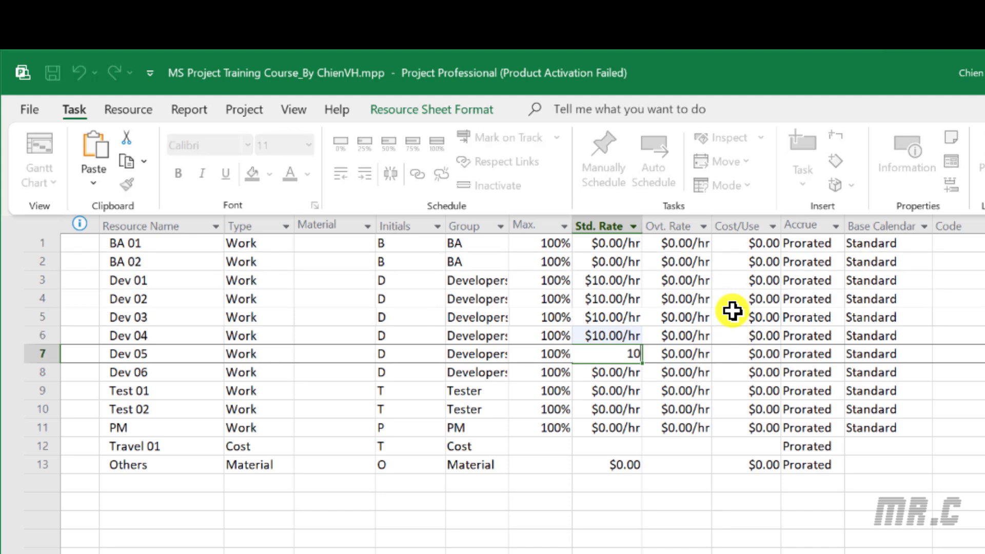
key("Return")
type("10")
key("Return")
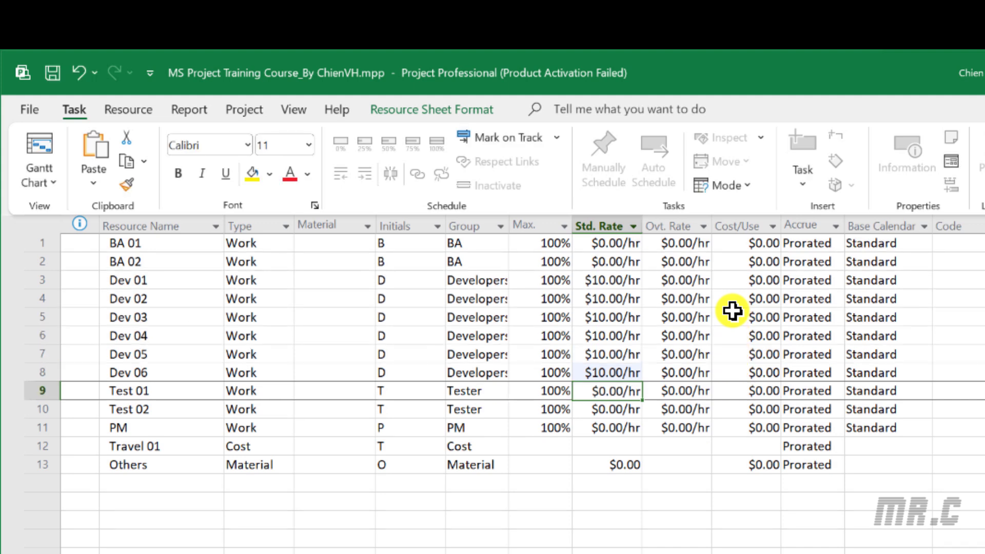
Set the standard rate to $8.00/hr for Test 01 and Test 02 and to $10.00/hr for PM
type("8")
key("Return")
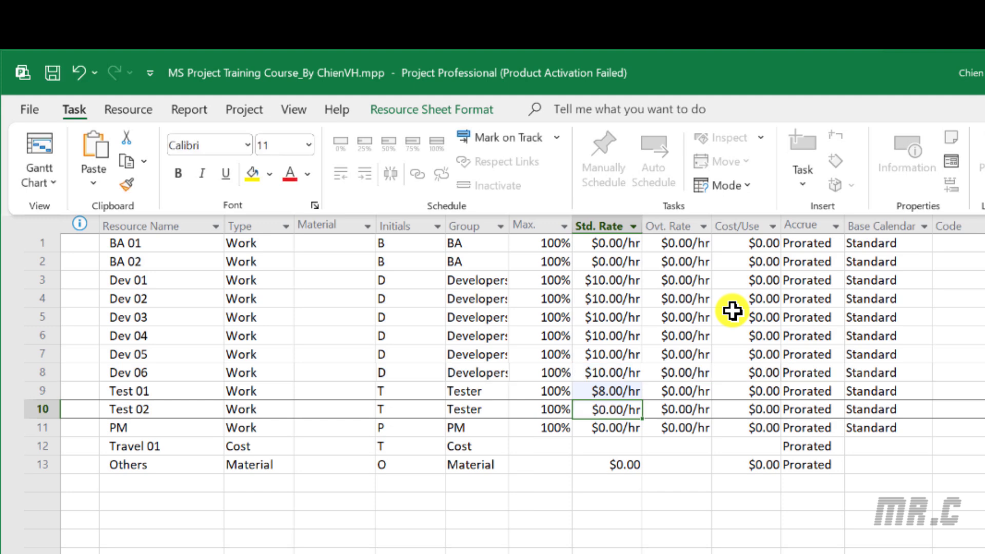
type("8")
key("Return")
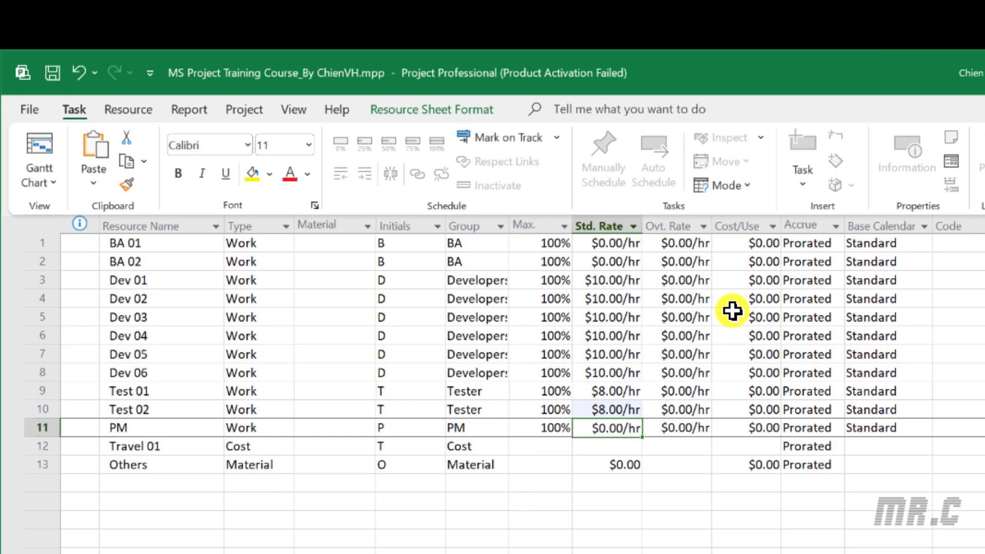
type("10")
key("Return")
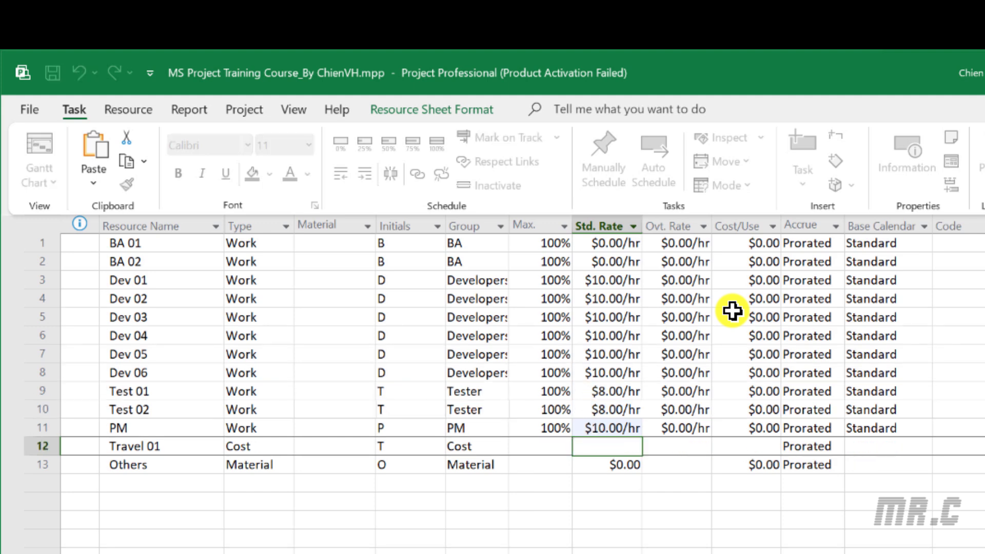
Set the standard rate of resources BA 01 and BA 02 to $10.00/hr
key("Up")
key("Up")
key("Up")
key("Up")
key("Up")
key("Up")
key("Up")
key("Up")
key("Up")
key("Up")
key("Up")
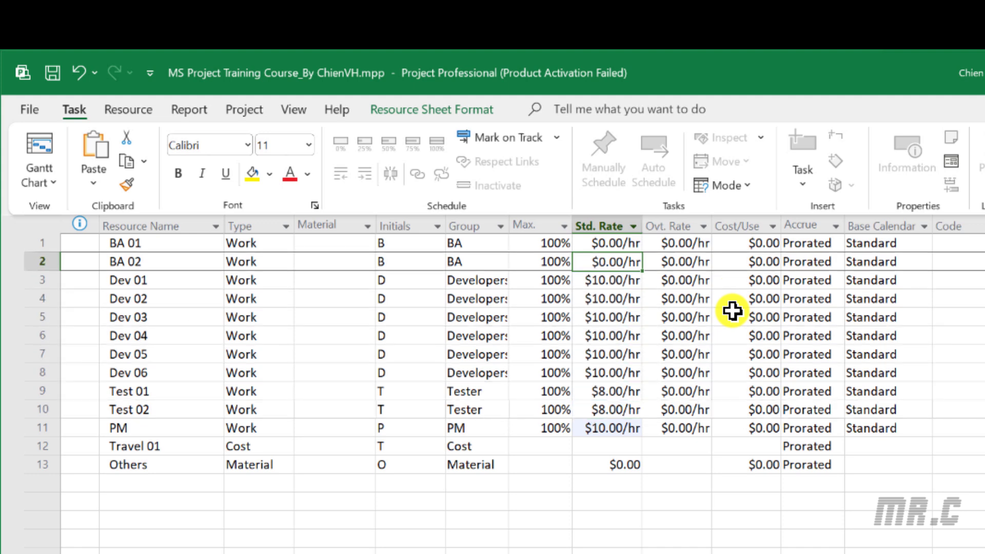
type("10")
key("Return")
type("10")
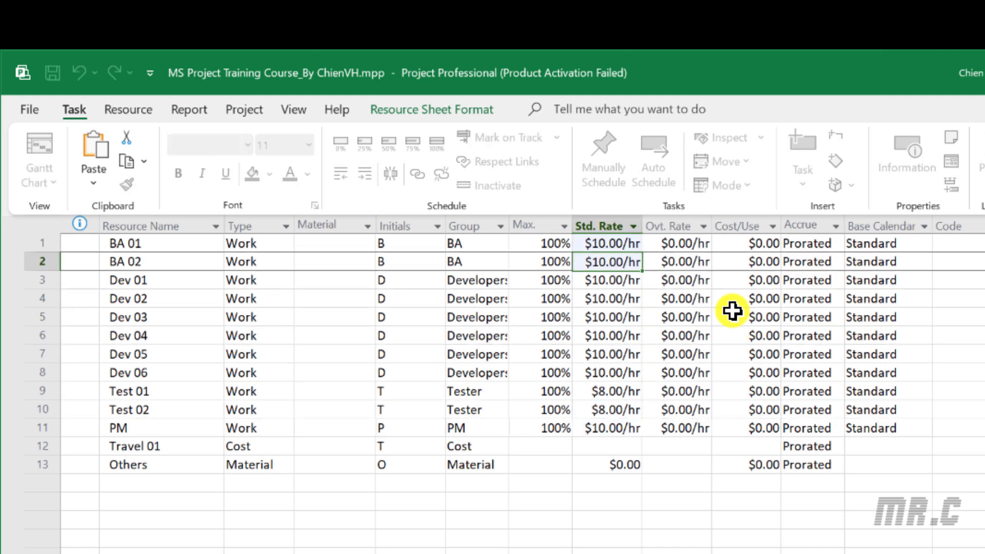
key("Return")
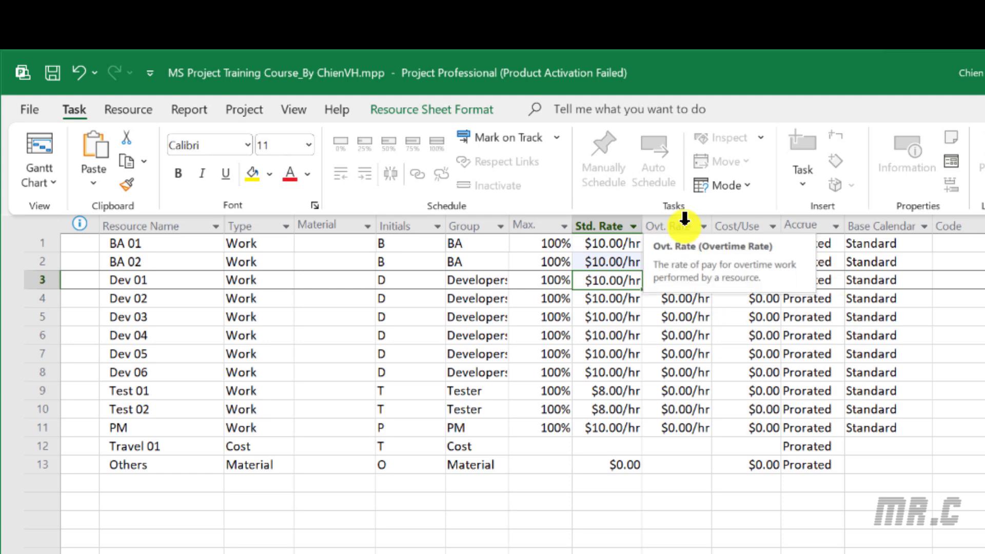
Set the overtime rate of resources BA 01 and BA 02 to $12.00/hr
left_click(687, 244)
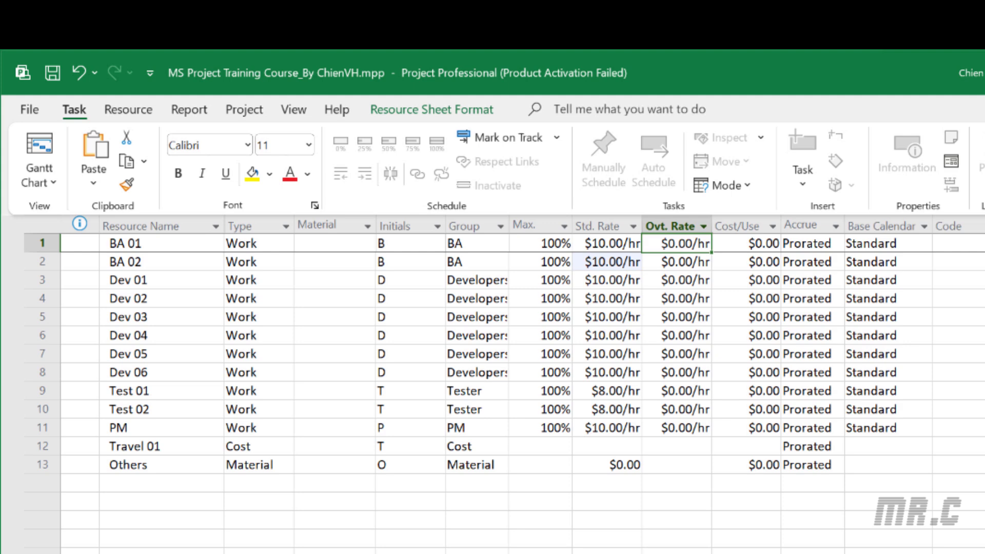
type("12")
key("Return")
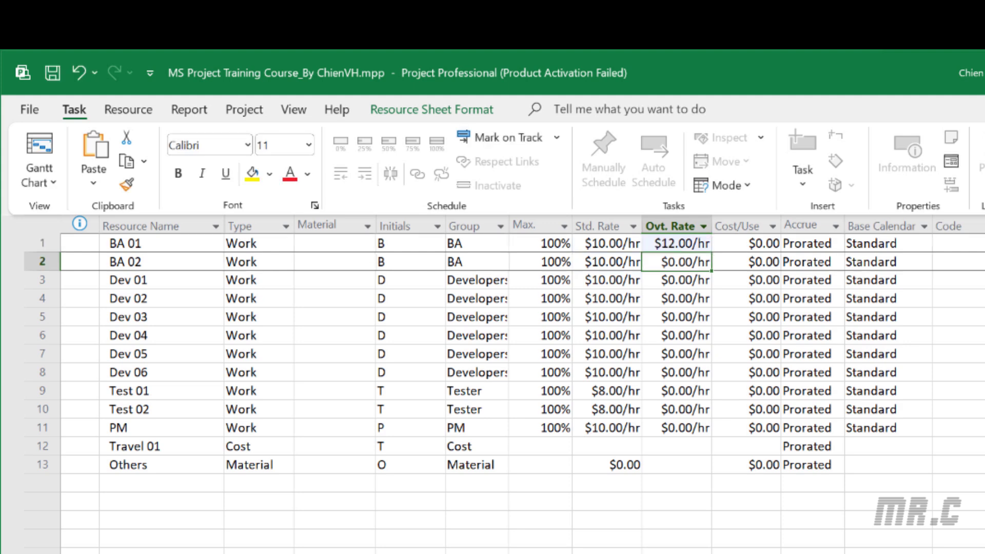
type("12")
key("Return")
type("1")
key("Return")
type("2")
key("Return")
key("Up")
key("Up")
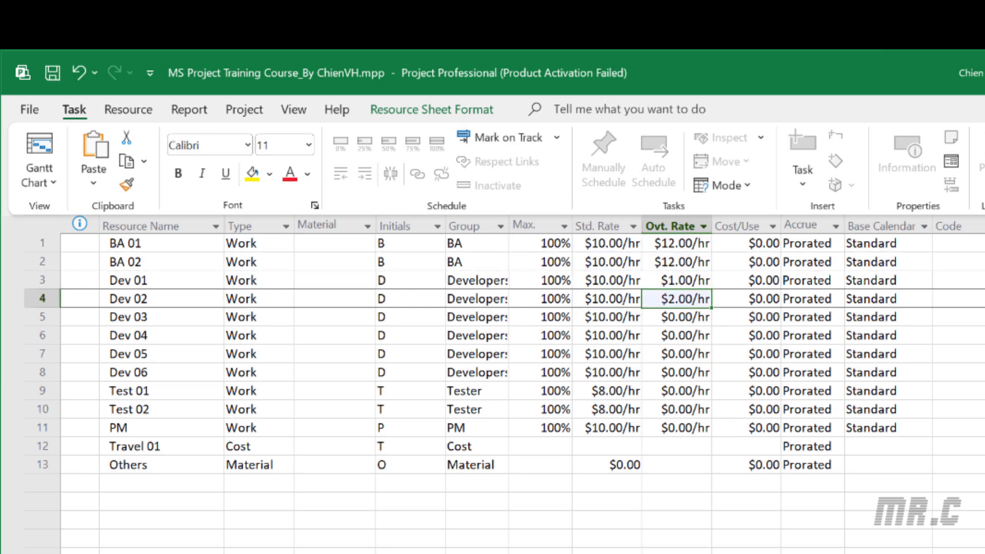
Set the overtime rate of resources Dev 01 through Dev 06 to $12.00/hr
type("12")
key("Return")
type("12")
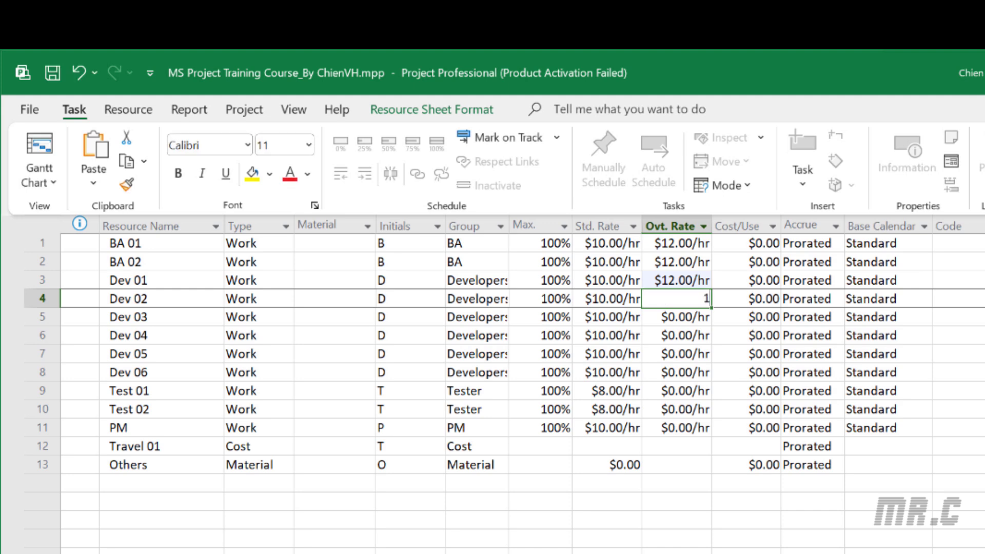
key("Return")
type("12")
key("Return")
type("12")
key("Return")
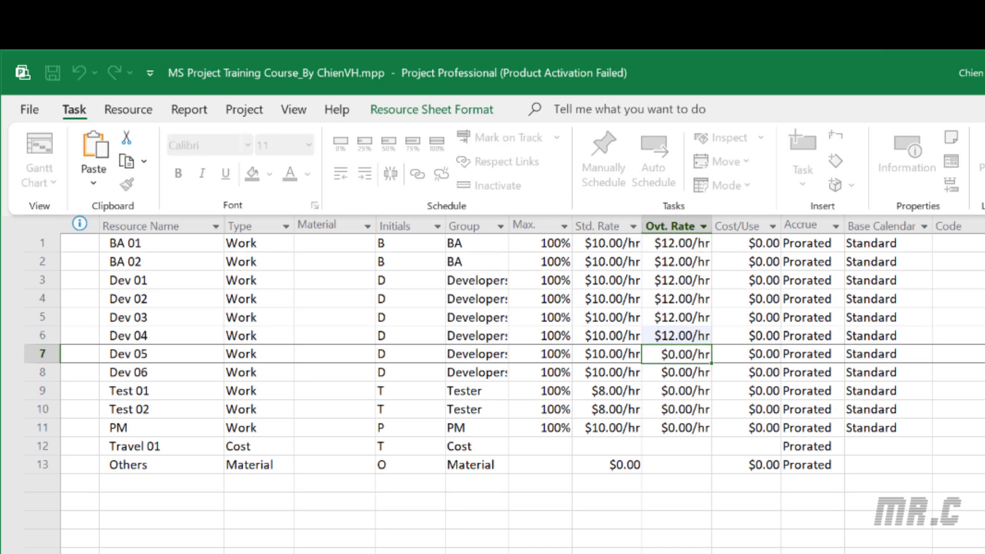
type("12")
key("Return")
type("12")
key("Return")
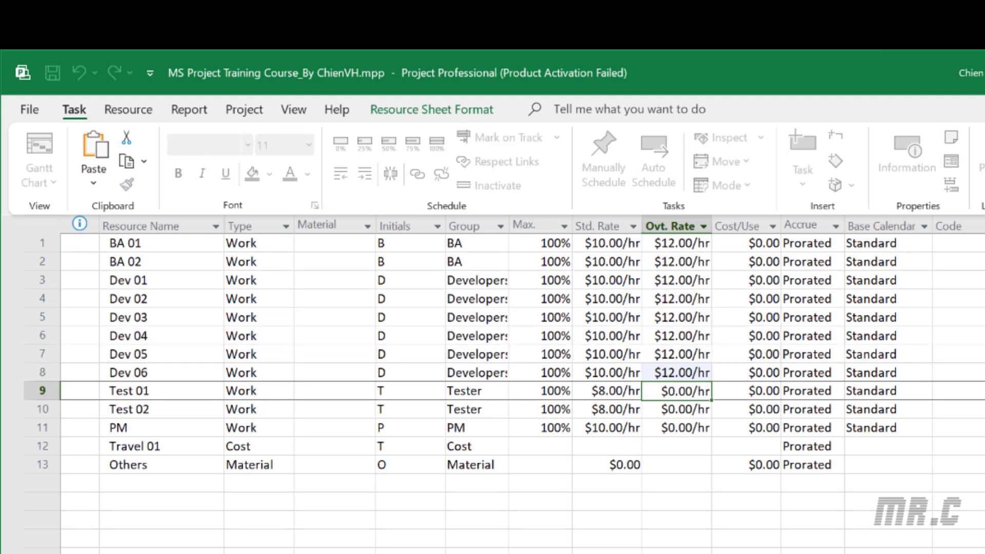
Set the overtime rate to $10.00/hr for Test 01 and Test 02 and to $12.00/hr for PM
type("10")
key("Return")
type("1")
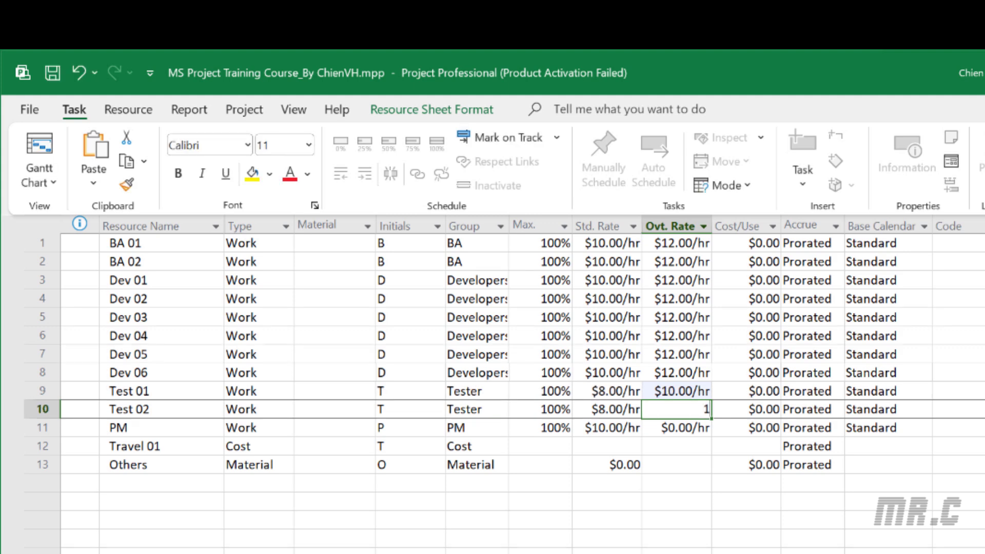
type("2.0")
key("Return")
type("12")
key("Return")
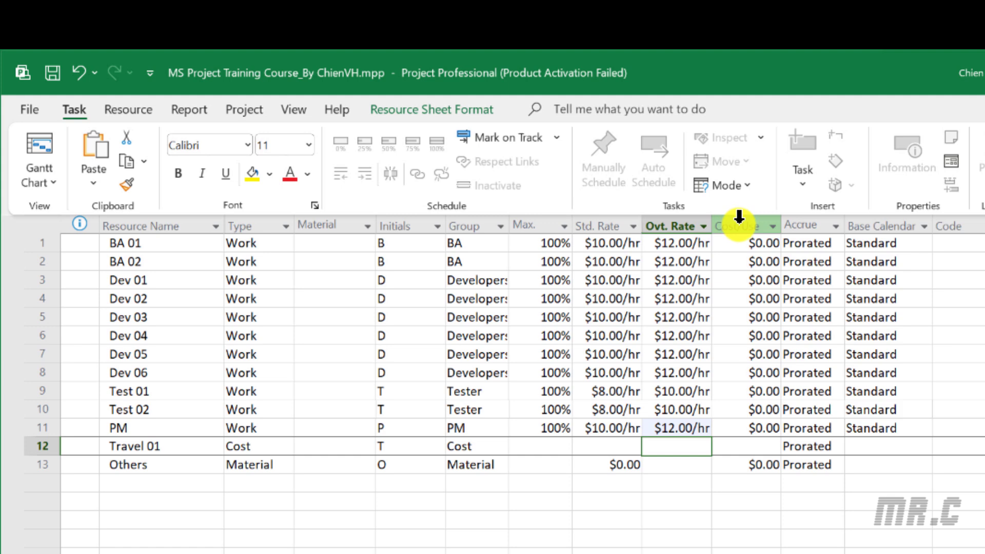
Examine the Cost/Use, Accrue At and Base Calendar columns, including the base calendar options available for Test 02
mouse_move(739, 218)
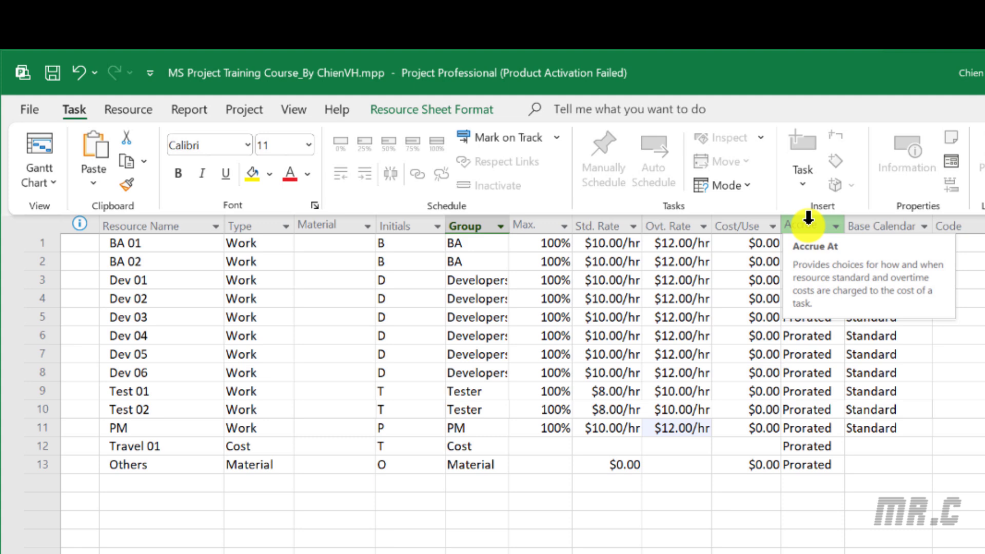
left_click_drag(751, 214, 811, 214)
left_click(974, 262)
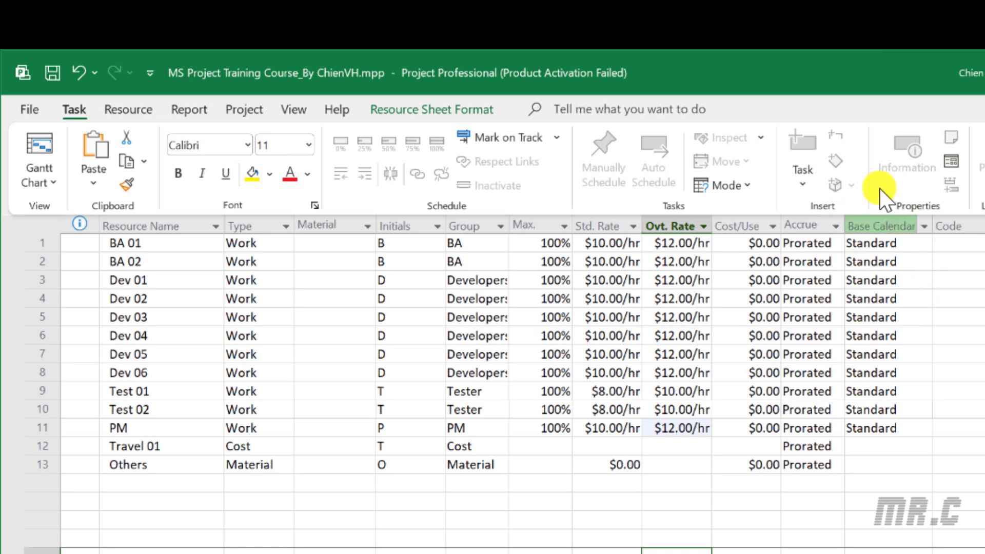
left_click(900, 410)
left_click(929, 410)
left_click(928, 410)
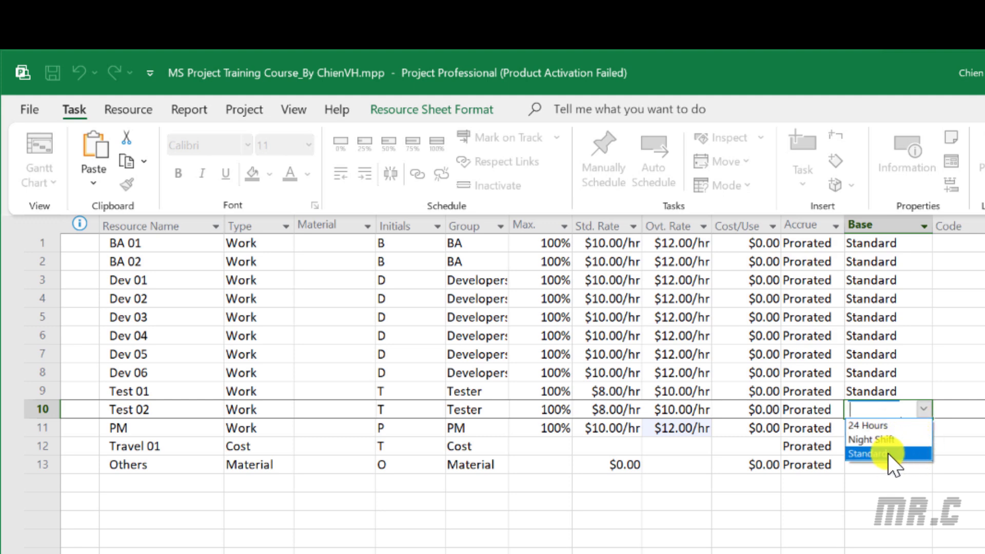
left_click(546, 536)
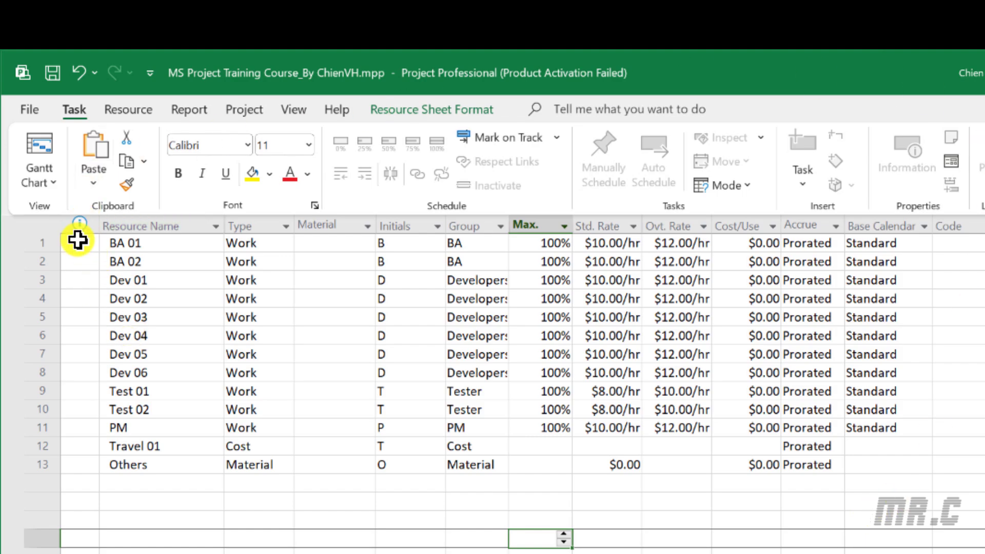
Switch the project to the Gantt Chart view and maximize the project window
left_click(55, 184)
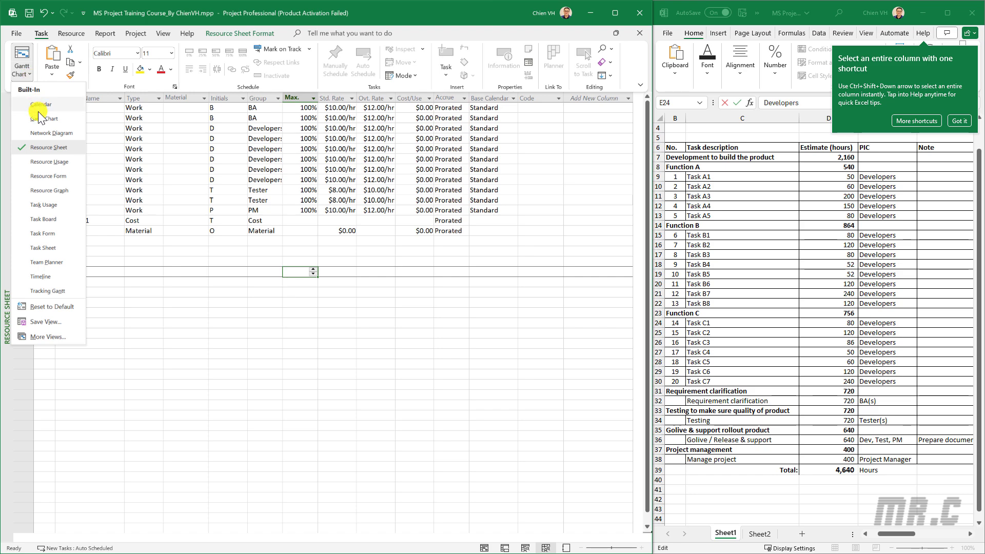
left_click(38, 117)
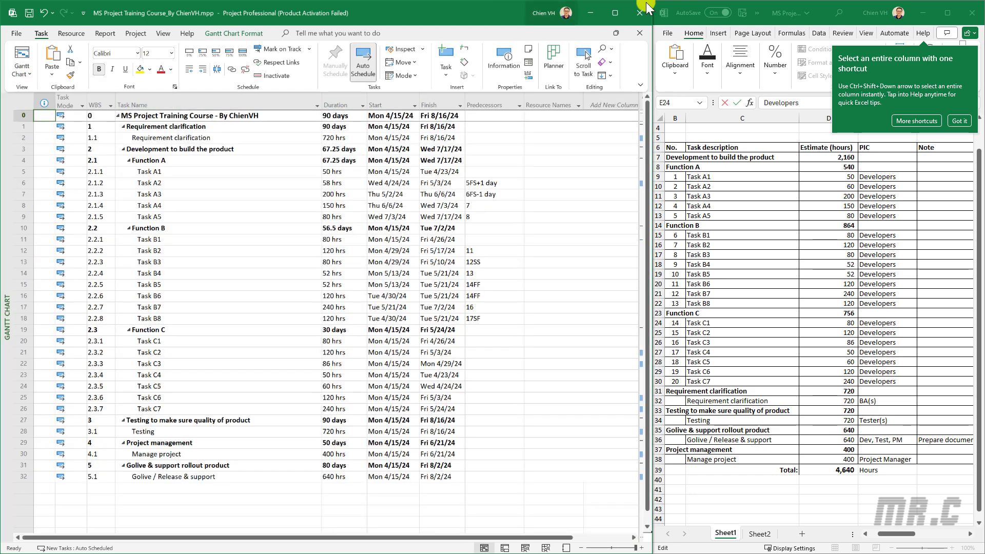
left_click(614, 13)
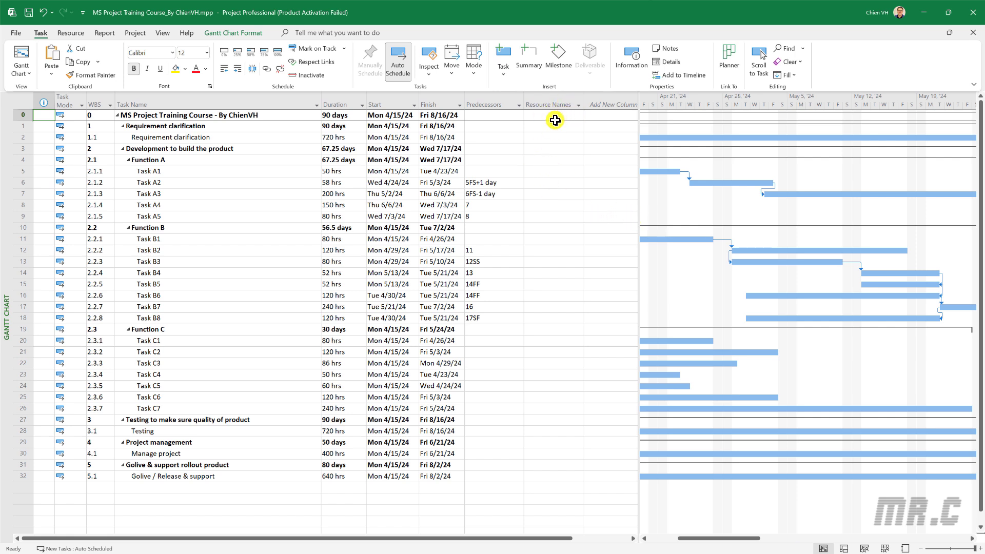
Assign resource Dev 01 to Task A1 and Dev 02 to Task A2
left_click(187, 171)
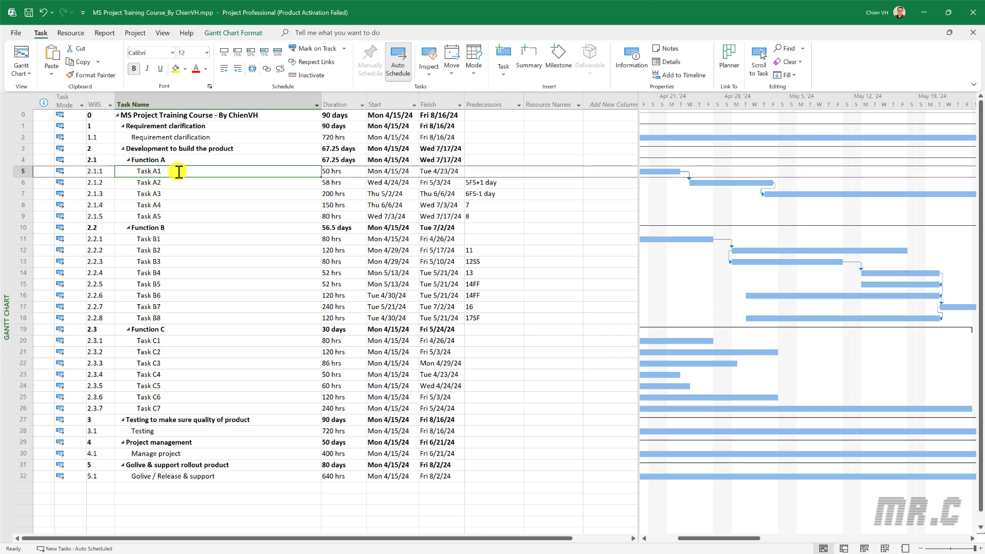
left_click(559, 171)
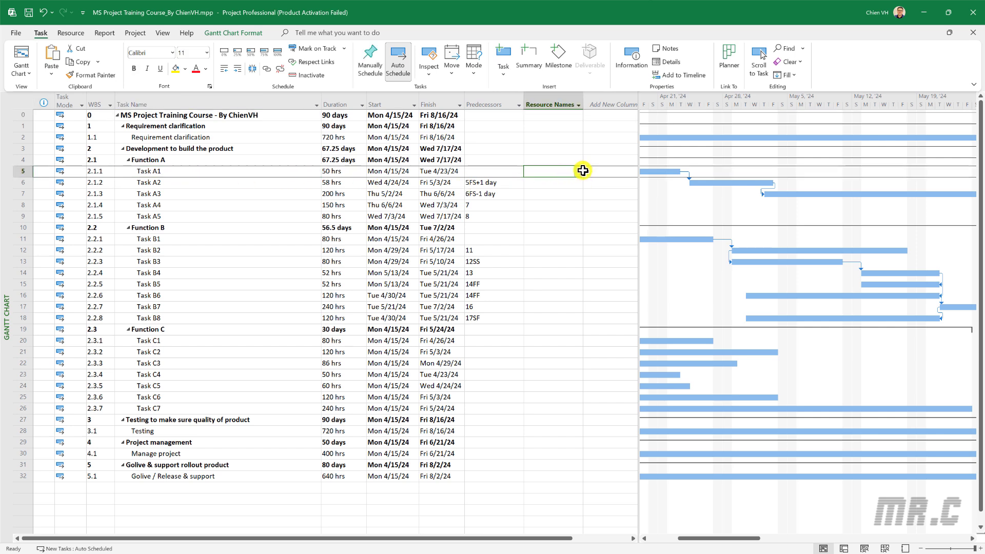
left_click(575, 171)
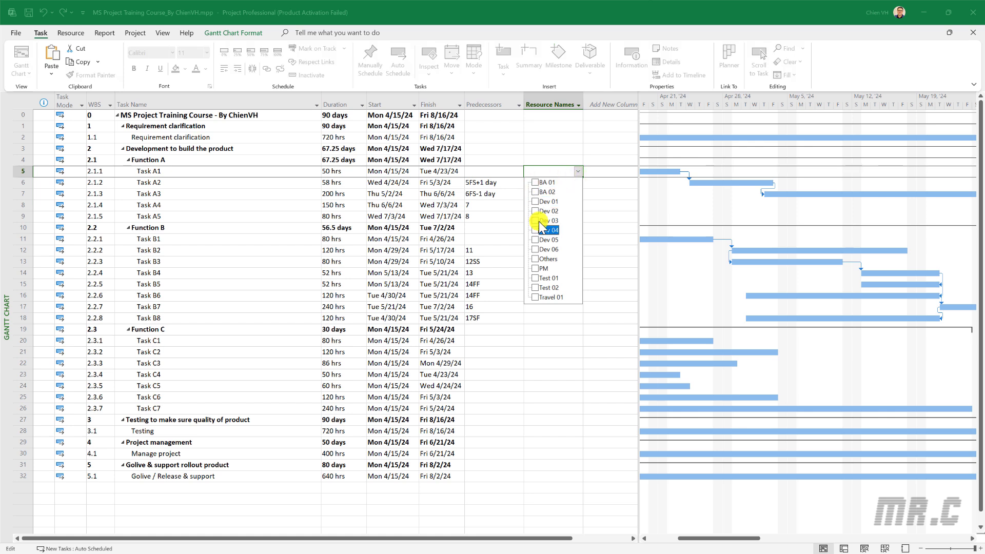
left_click(537, 203)
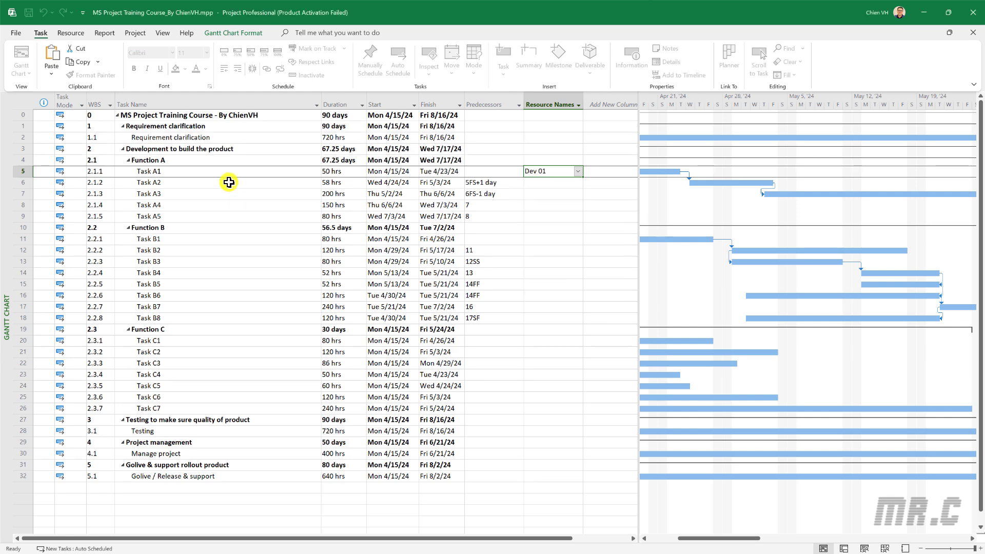
left_click(576, 184)
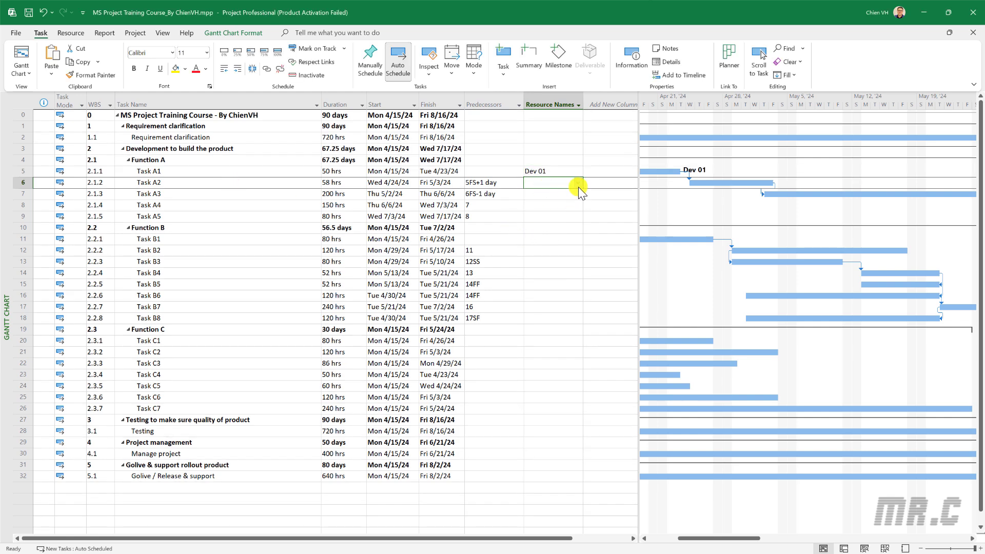
left_click(577, 185)
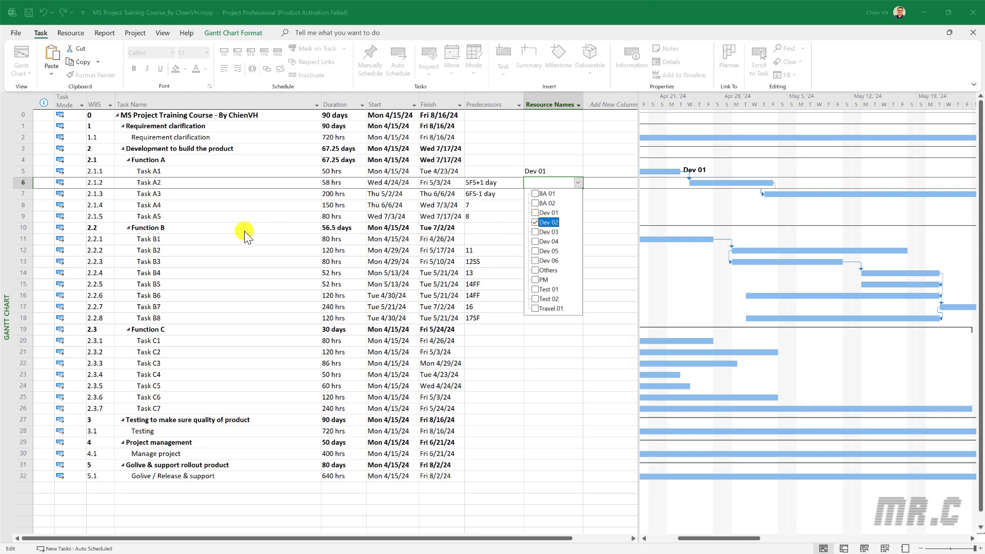
left_click(537, 196)
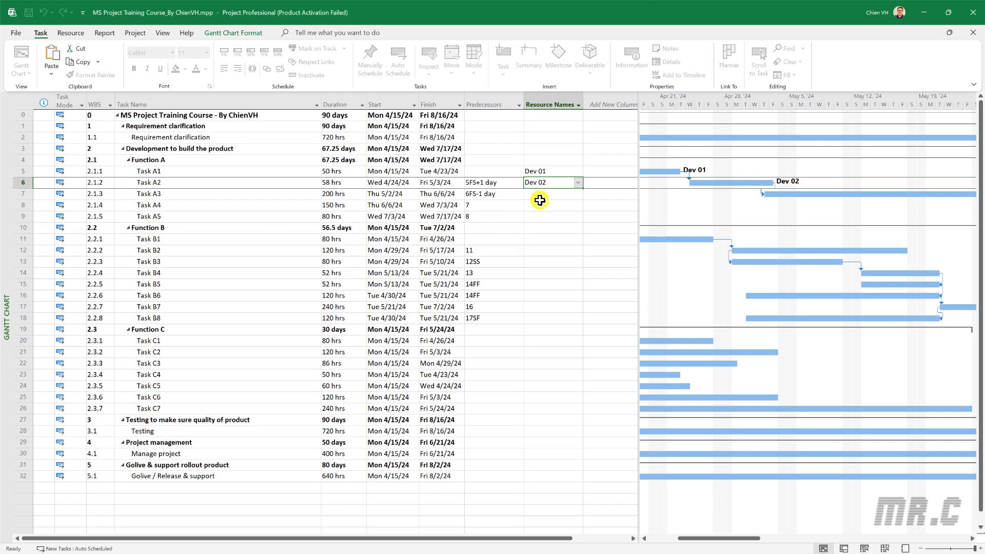
Assign resource Dev 03 to Task A3 and Dev 04 to Task A4
left_click(575, 195)
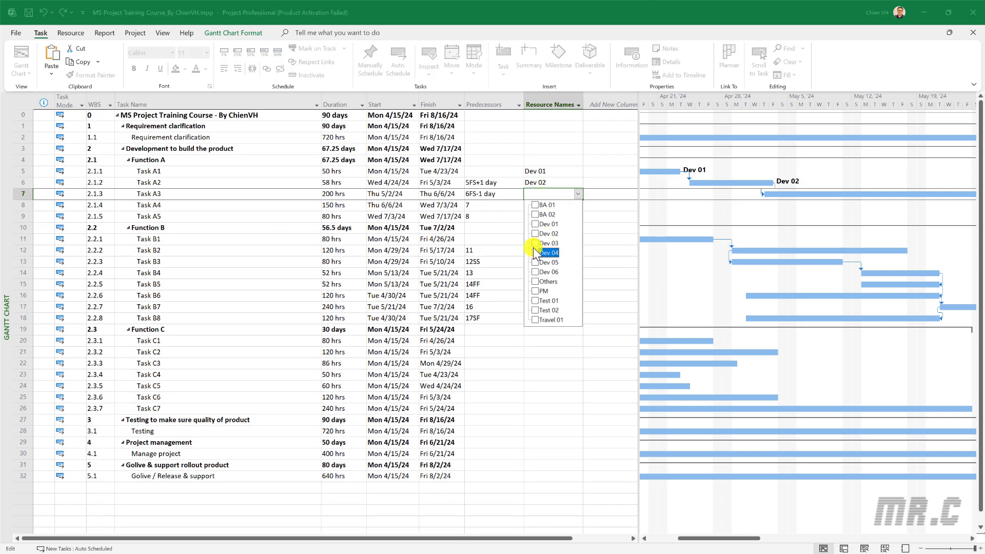
left_click(534, 244)
left_click(256, 240)
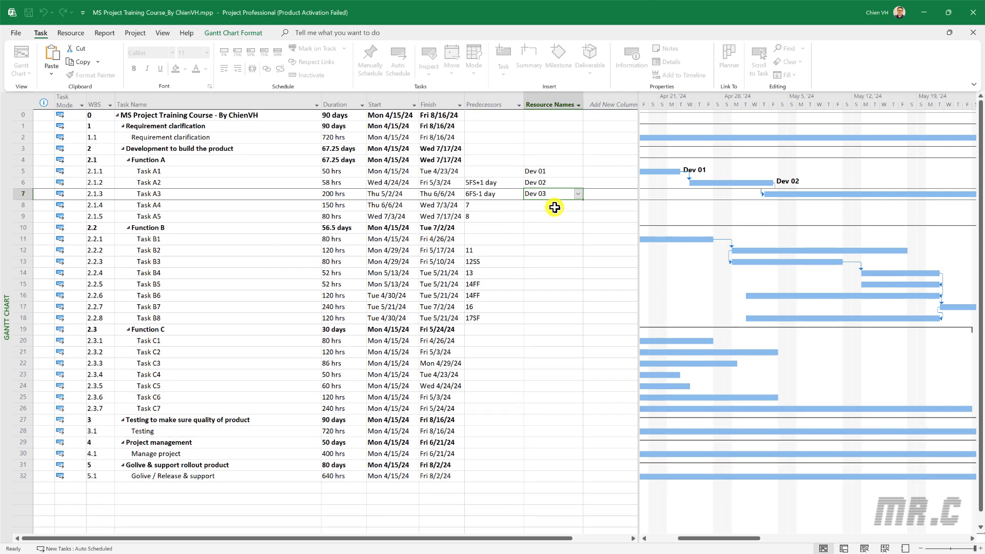
left_click(555, 208)
left_click(577, 205)
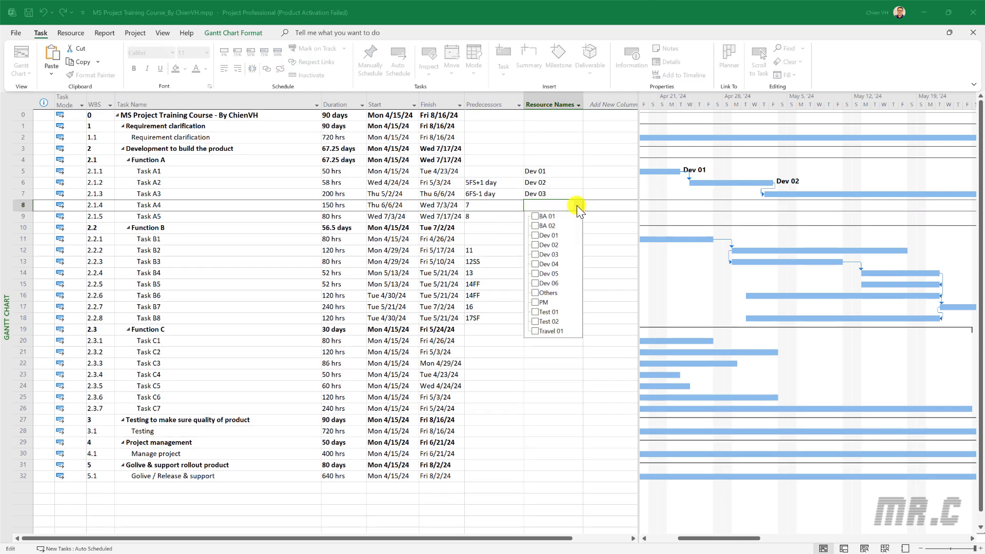
left_click(534, 265)
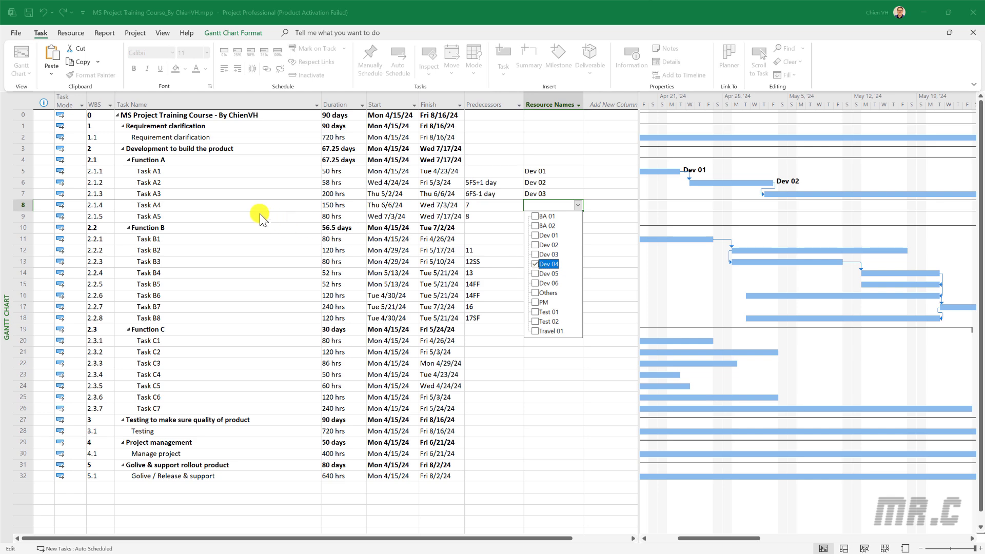
left_click(251, 210)
Assign resource Dev 05 to Task A5 and Dev 06 to Task B1
left_click(571, 217)
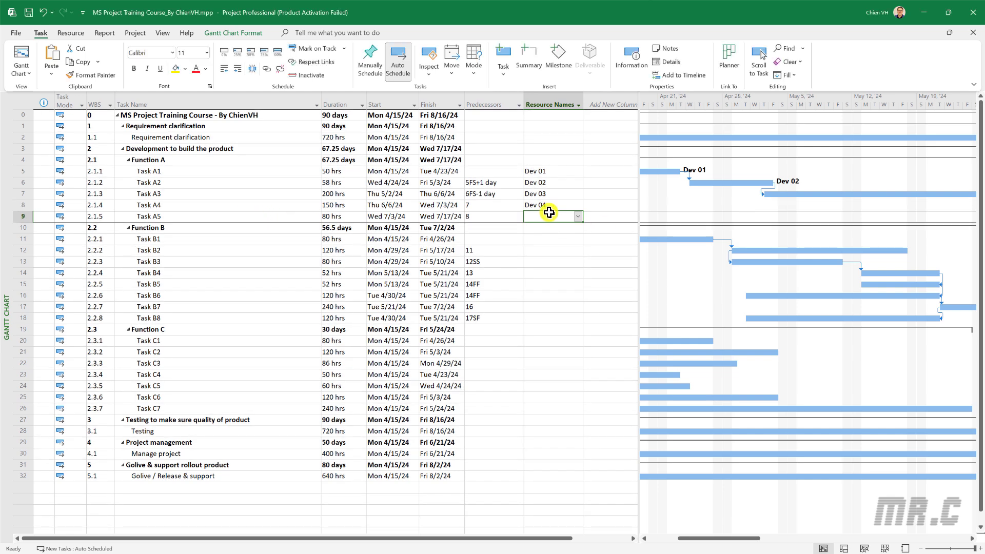
left_click(578, 217)
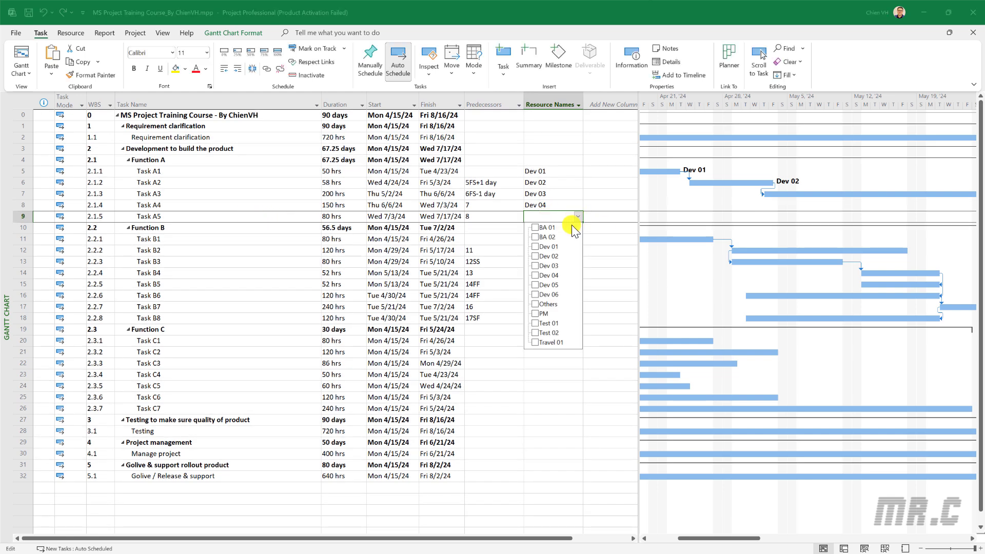
left_click(535, 285)
left_click(249, 257)
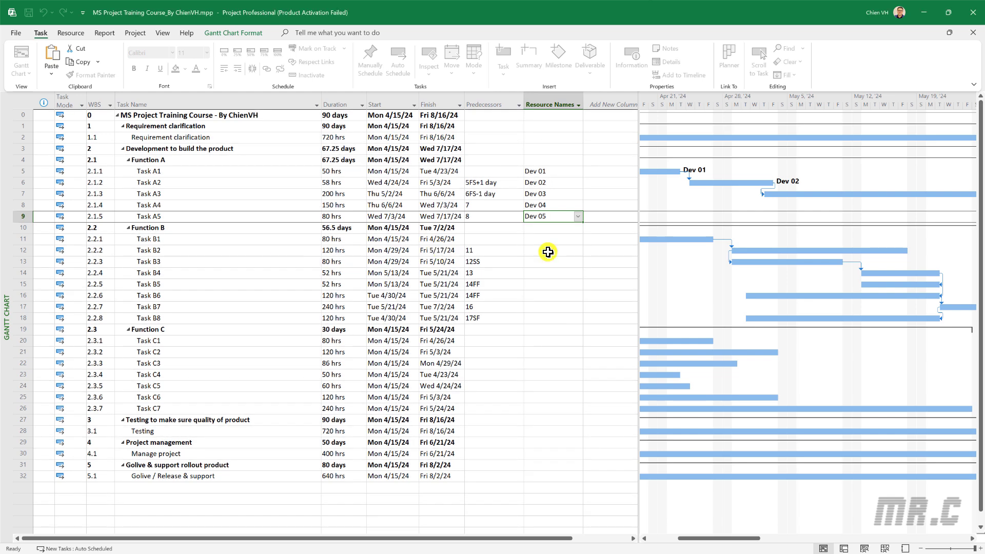
left_click(540, 245)
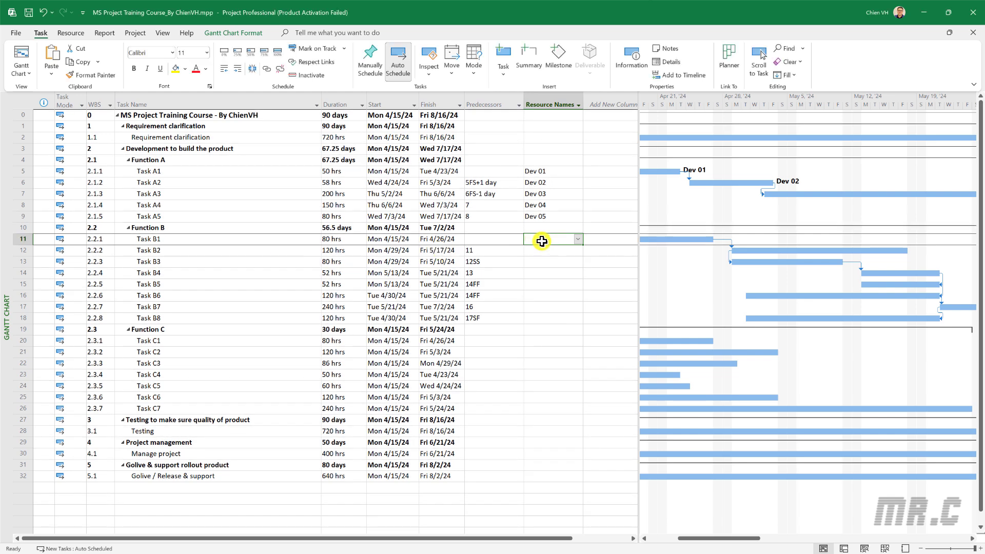
left_click(580, 238)
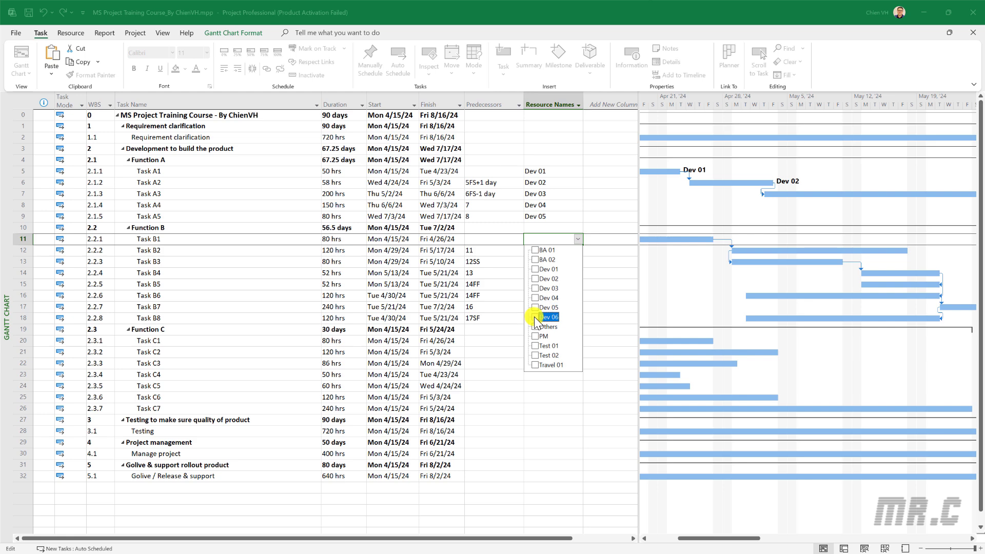
left_click(255, 294)
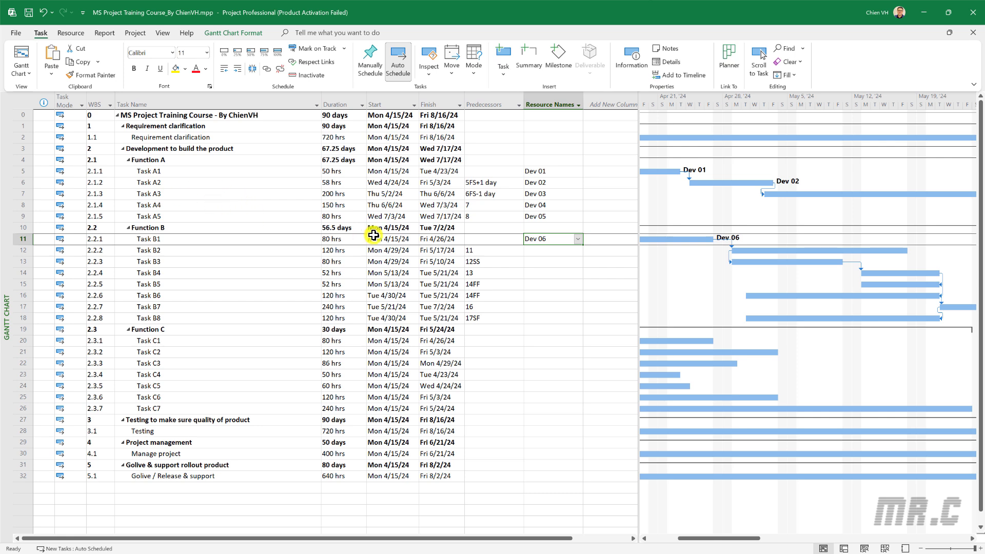
Assign resource Dev 01 to Task B2 and Dev 02 to Task B3
left_click(572, 253)
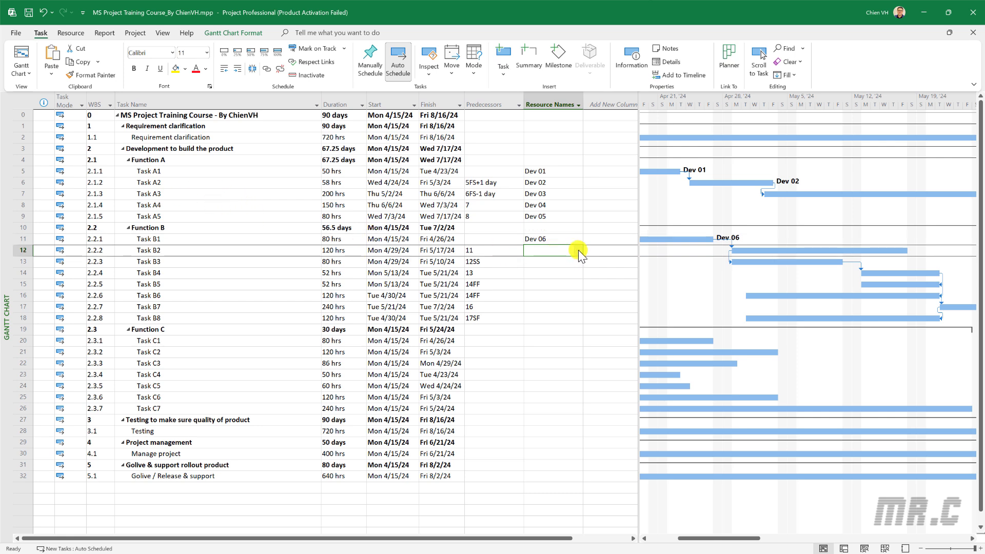
left_click(577, 251)
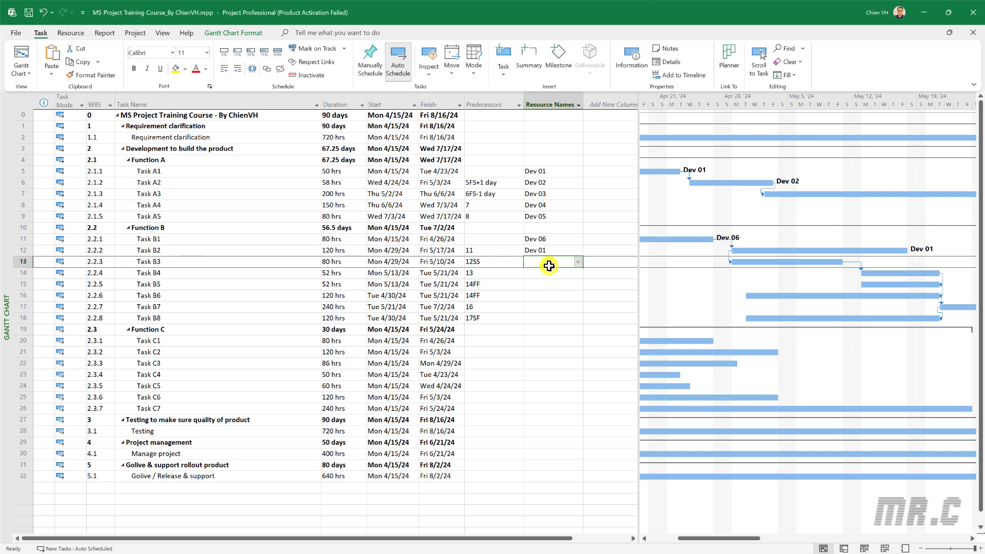
type("Dev ")
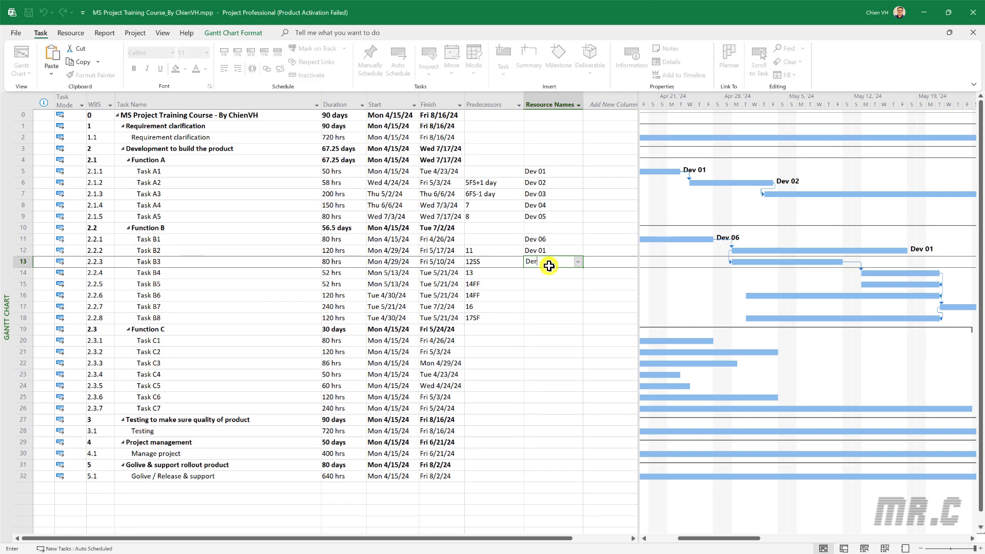
type("02")
key("Return")
Assign resource Dev 03 to Task B4 and Dev 04 to Task B5
type("Dev ")
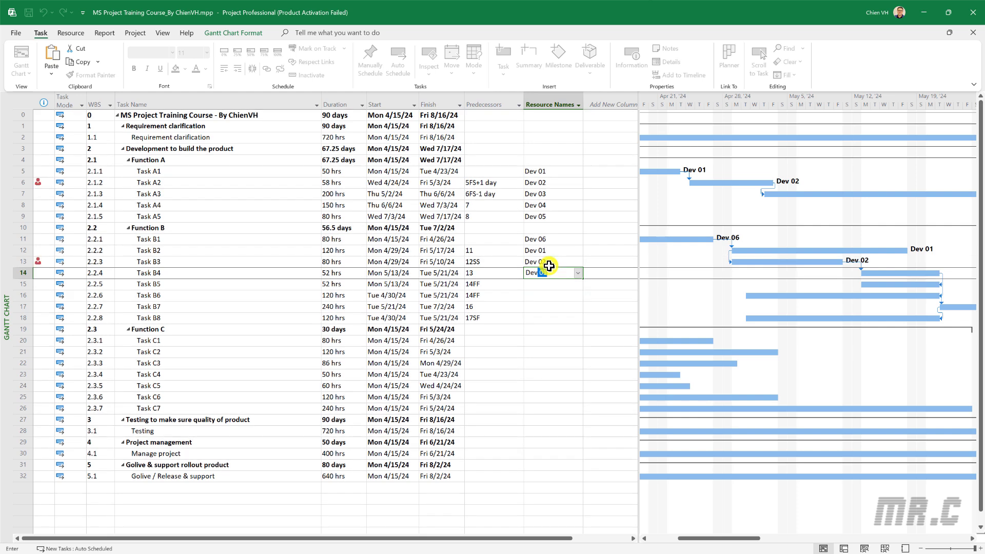
type("03")
key("Return")
type("Dev ")
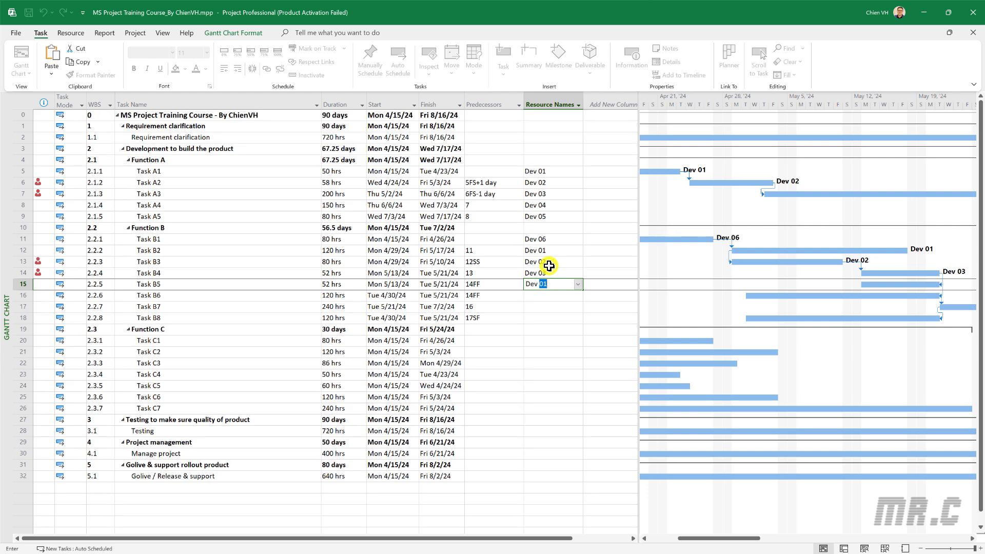
type("04")
key("Return")
Assign resource Dev 05 to Task B6 and Dev 06 to Task B7
type("Dev ")
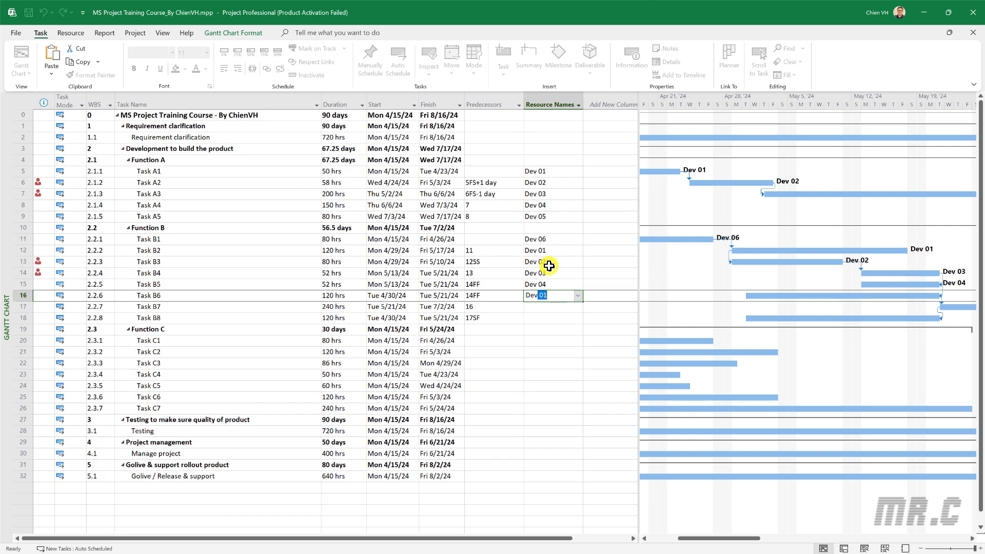
type("05")
key("Return")
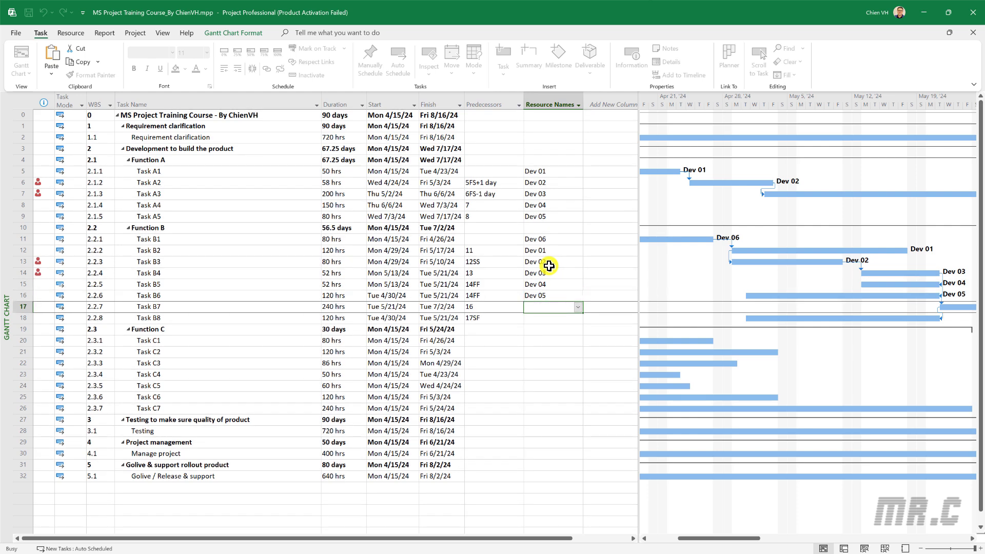
type("Dev 06")
key("Return")
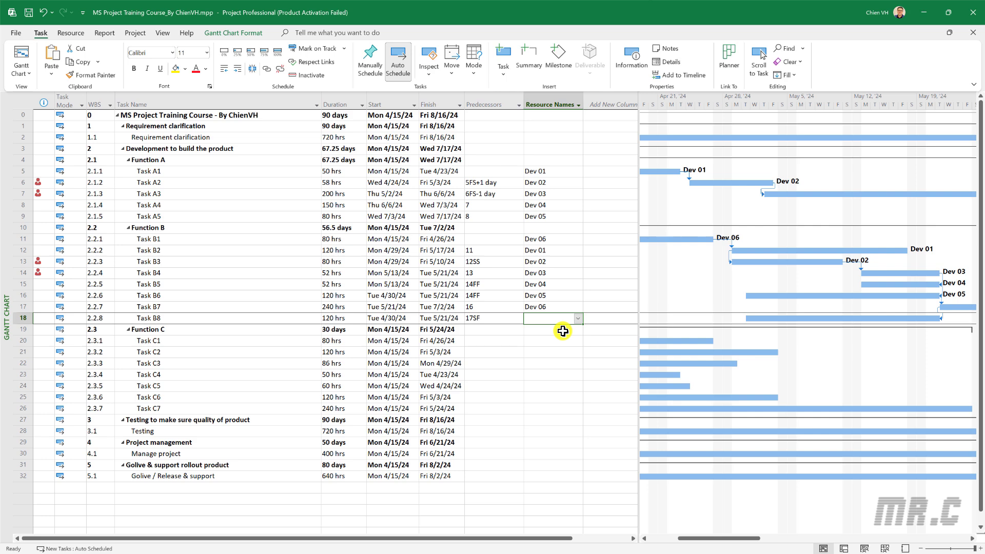
Enter Dev01, without a space, as the resource of Task B8 and open the Resource Sheet view
type("Dev01")
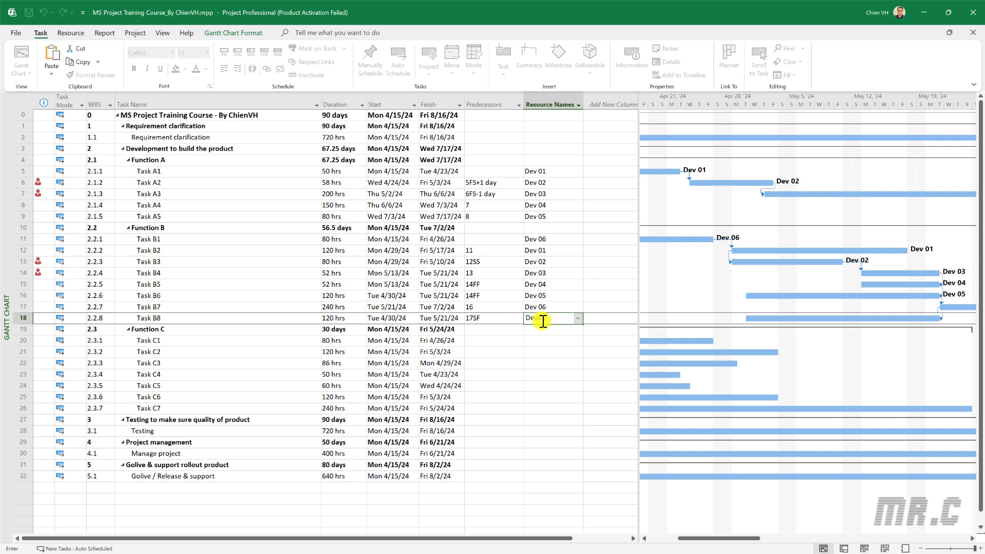
key("Return")
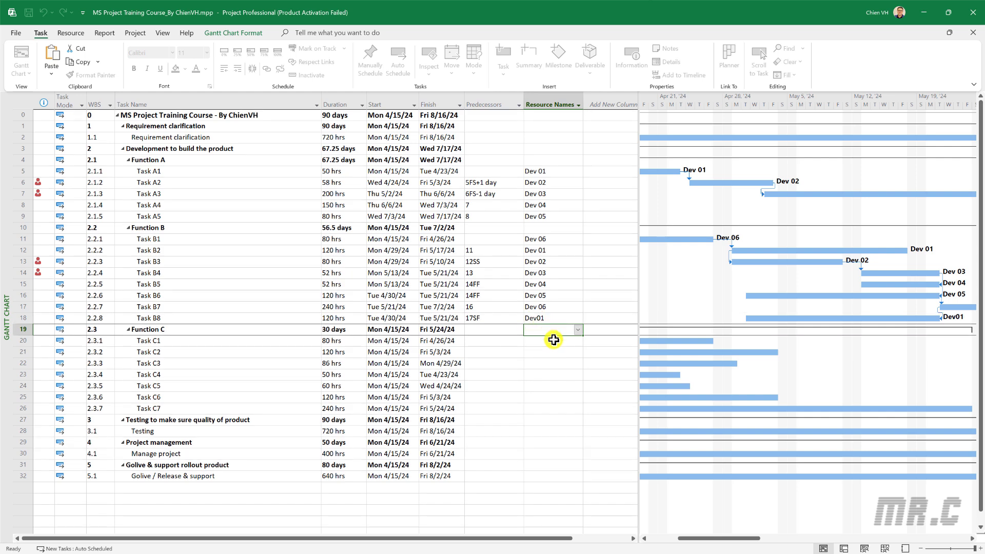
left_click(30, 75)
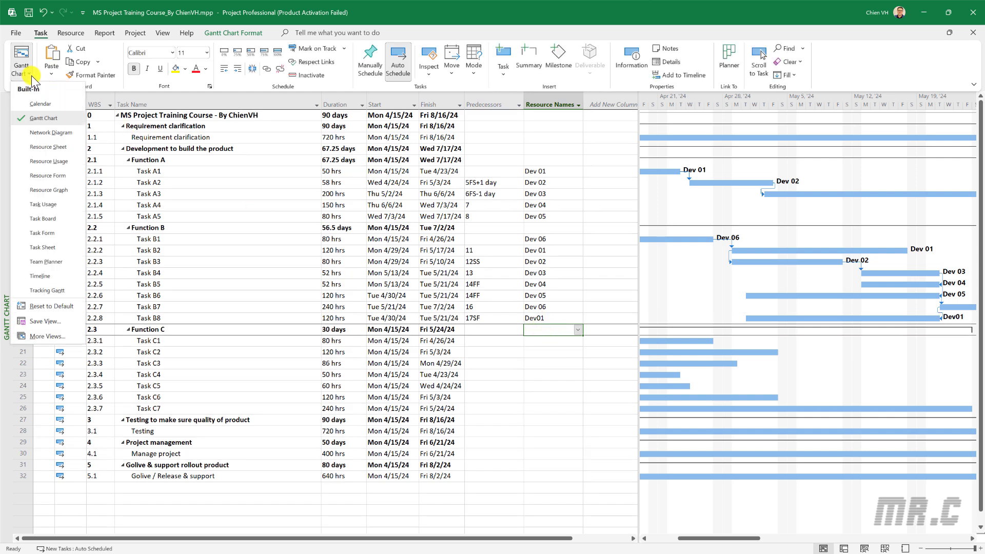
left_click(50, 147)
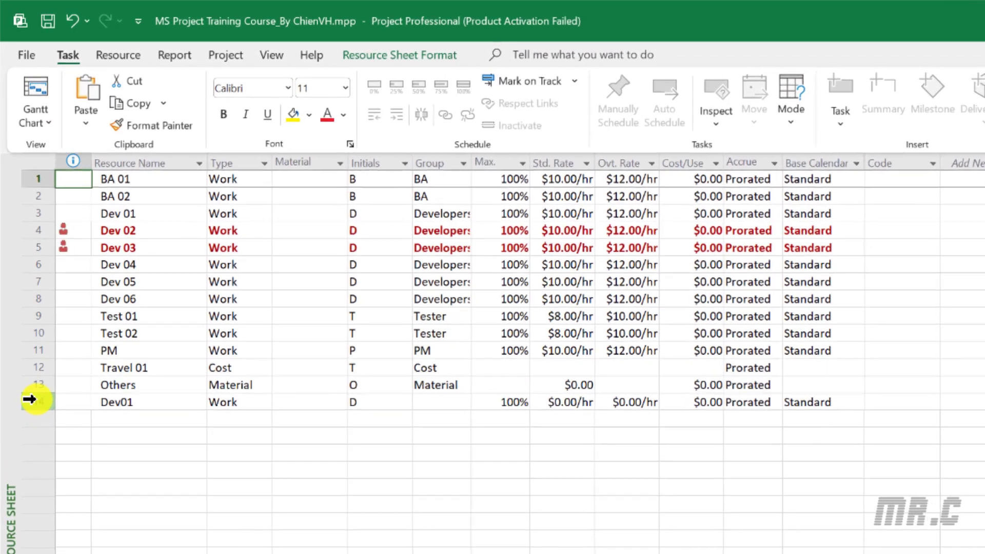
Delete the Dev01 resource in row 14 of the resource sheet
left_click(26, 309)
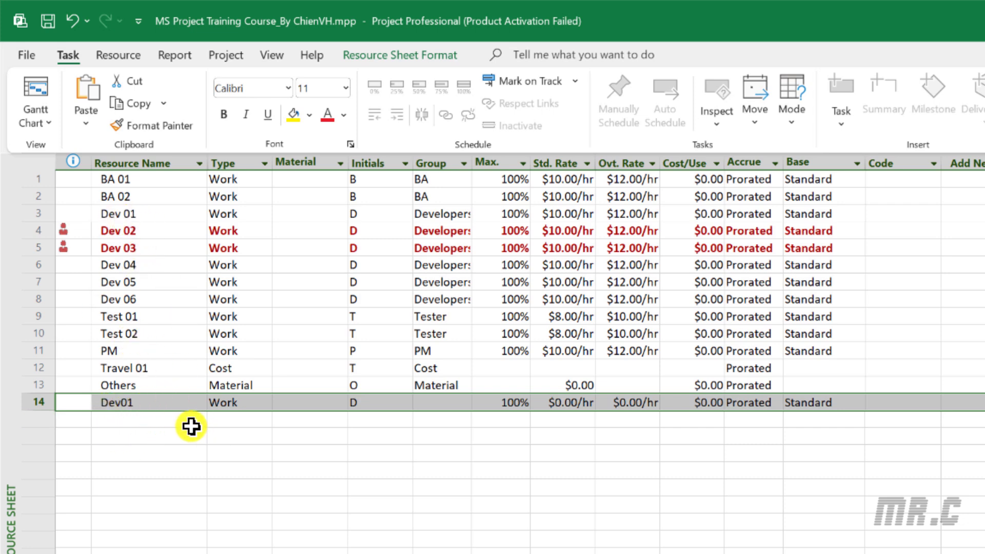
left_click(153, 437)
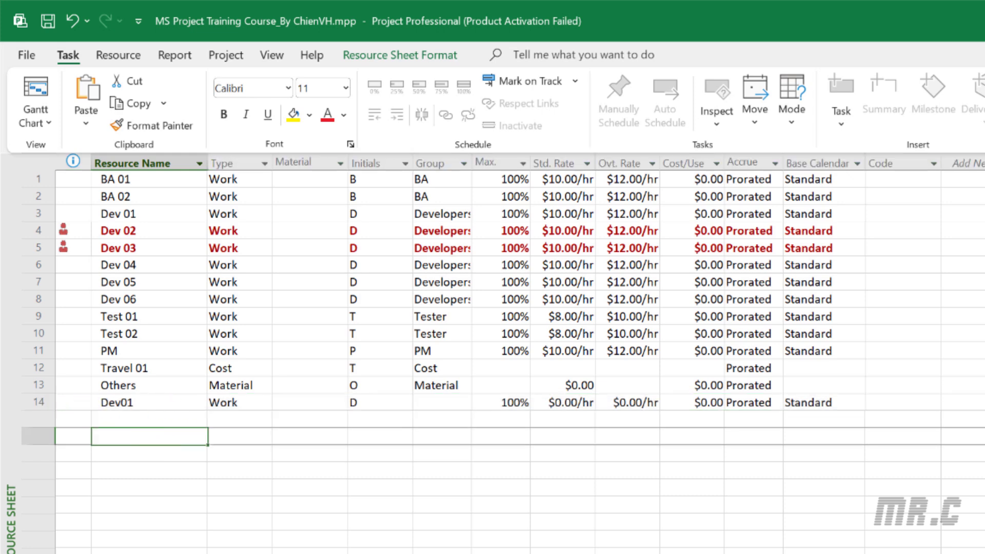
left_click(36, 404)
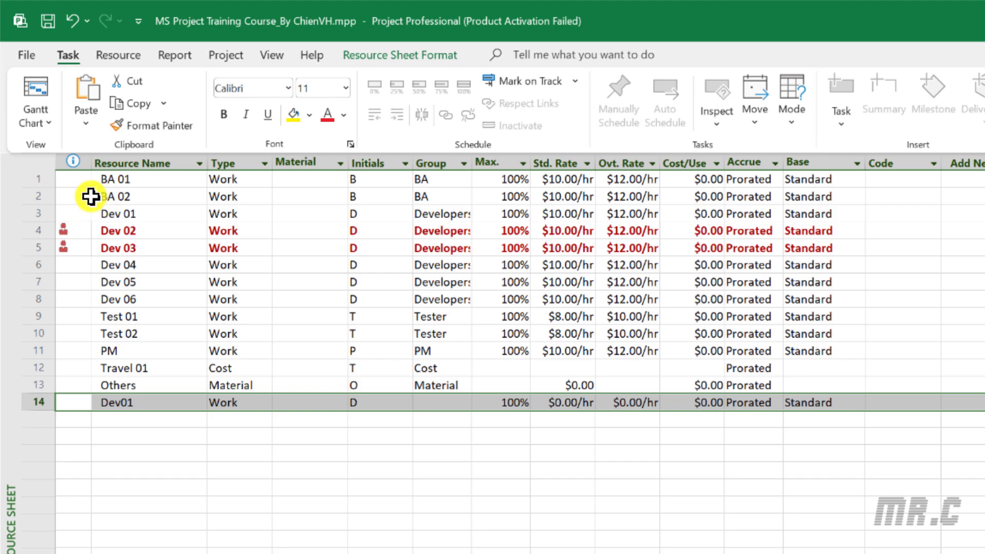
left_click(235, 455)
left_click(29, 398)
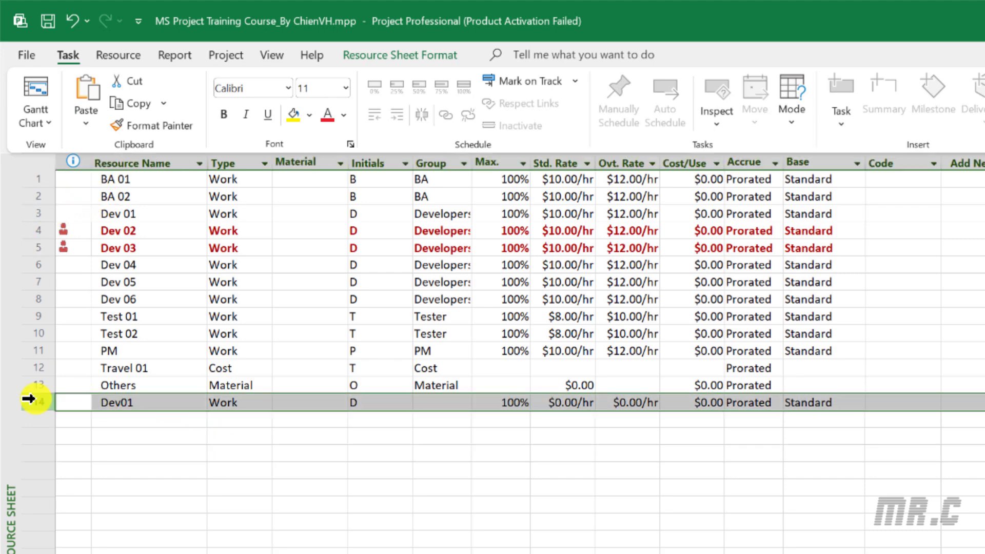
key("Delete")
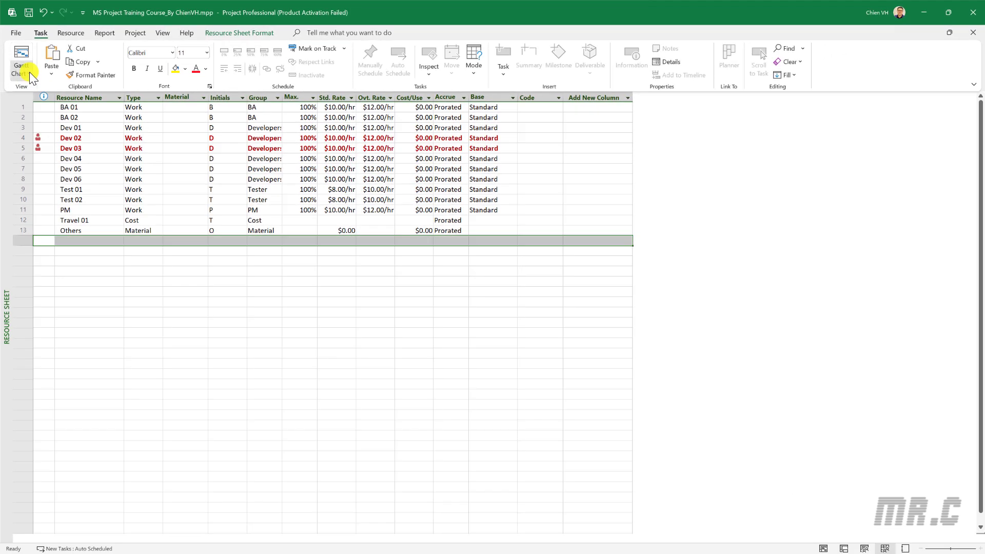
Return to the Gantt Chart view and assign resource Dev 01 to Task B8
left_click(30, 71)
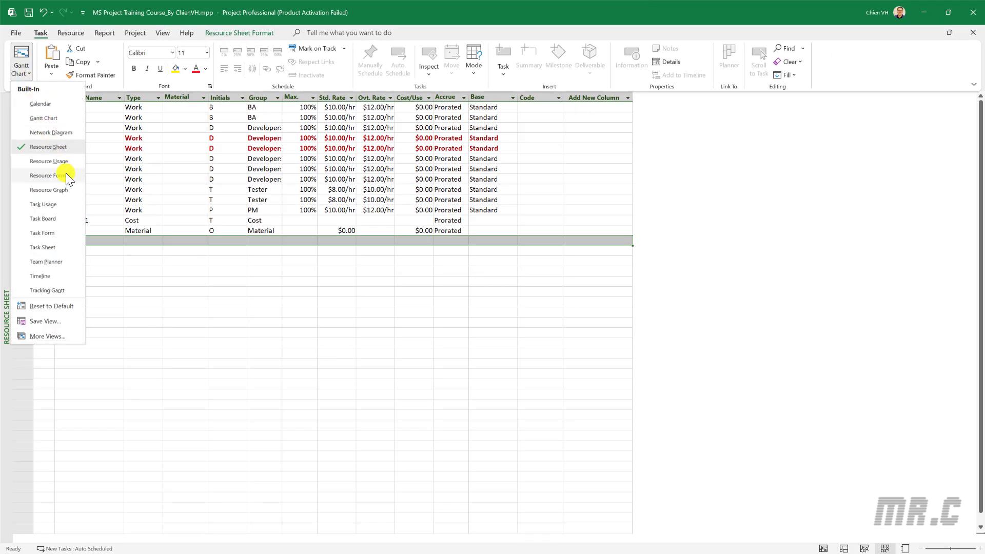
left_click(41, 117)
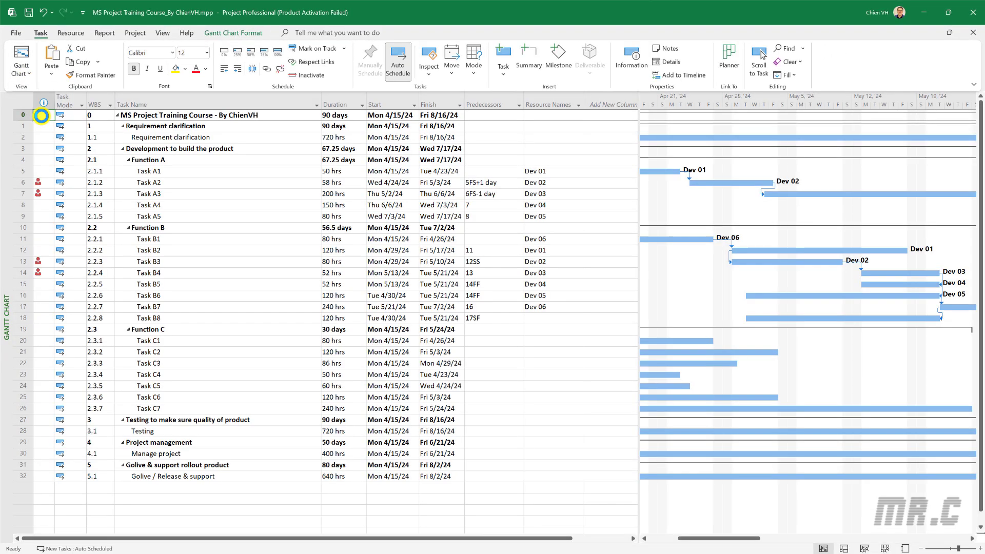
left_click(23, 319)
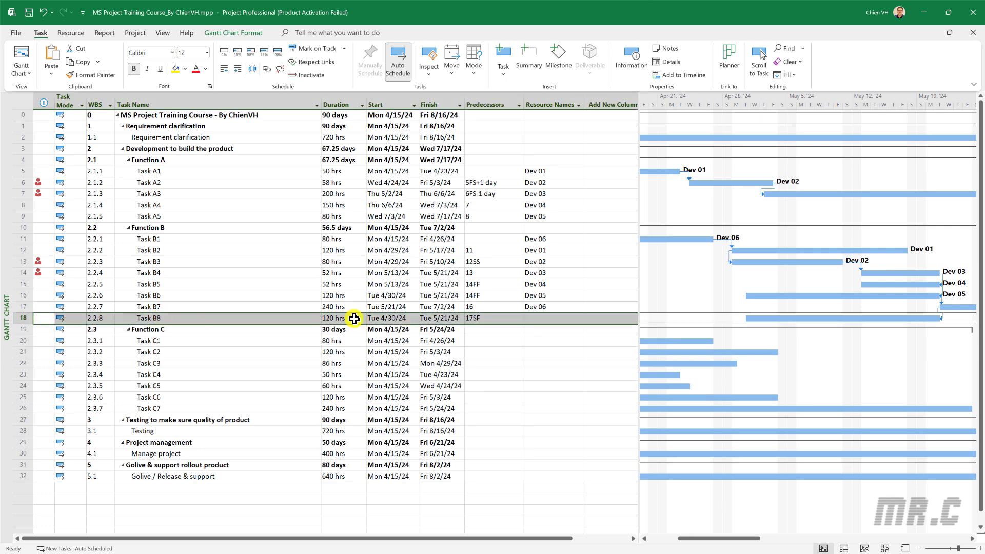
left_click(546, 320)
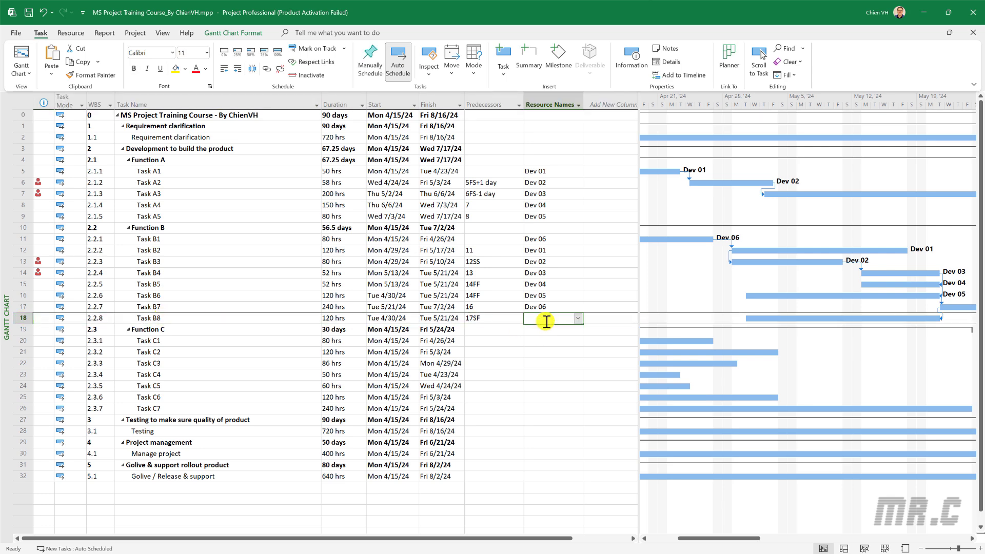
type("Dev 01")
key("Return")
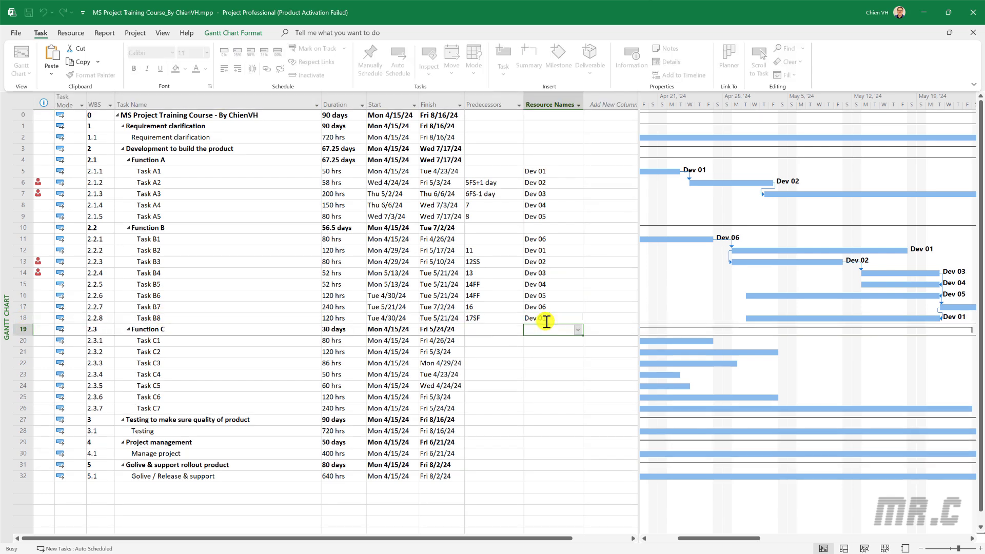
Assign resource Dev 01 to Task C1 and Dev 02 to Task C2
left_click(536, 345)
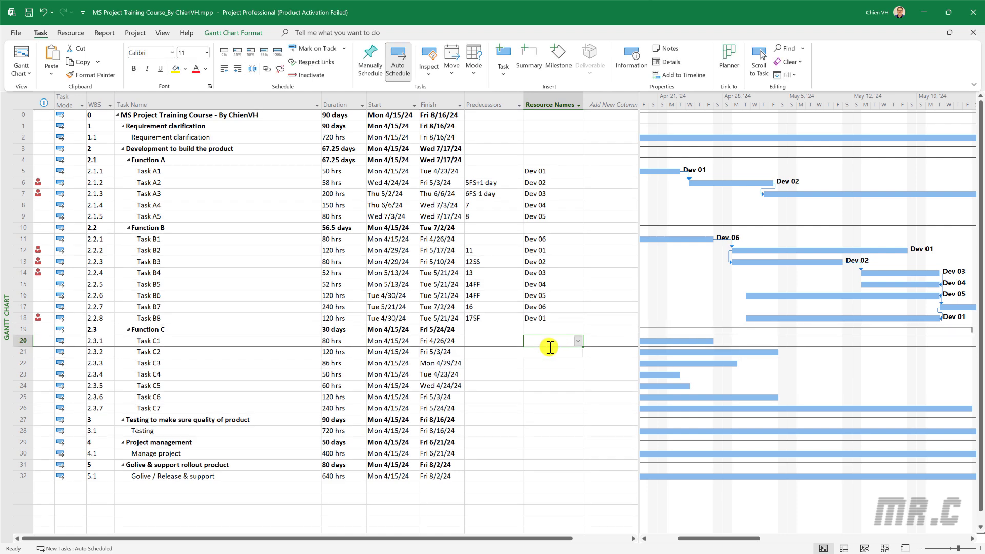
type("Dev 01")
key("Return")
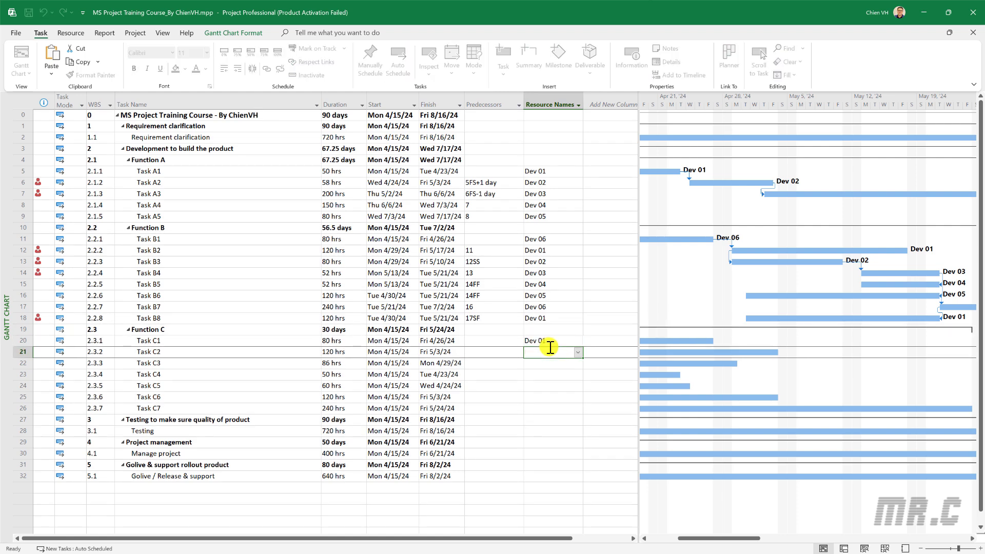
type("Dev 02")
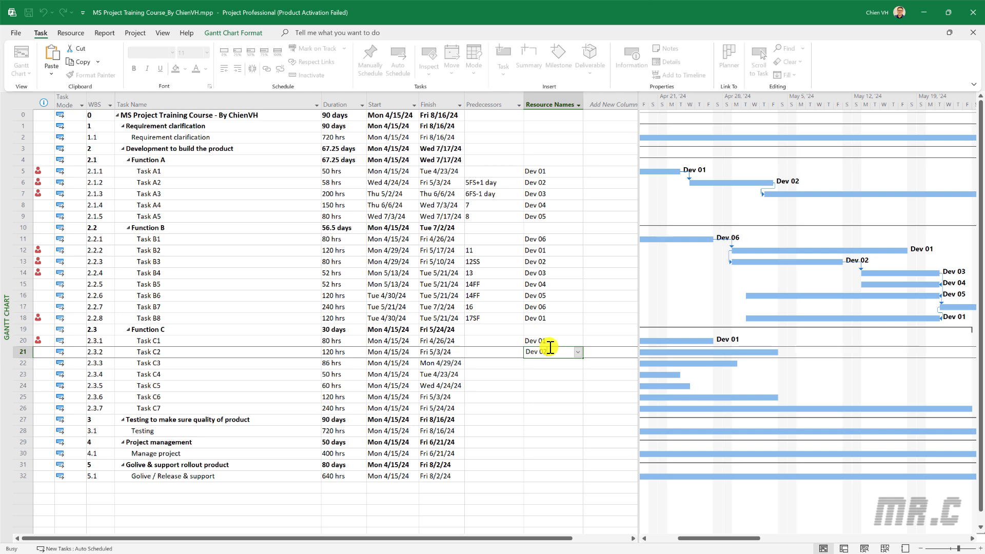
key("Return")
Assign resource Dev 03 to Task C3 and Dev 04 to Task C4
type("Dev ")
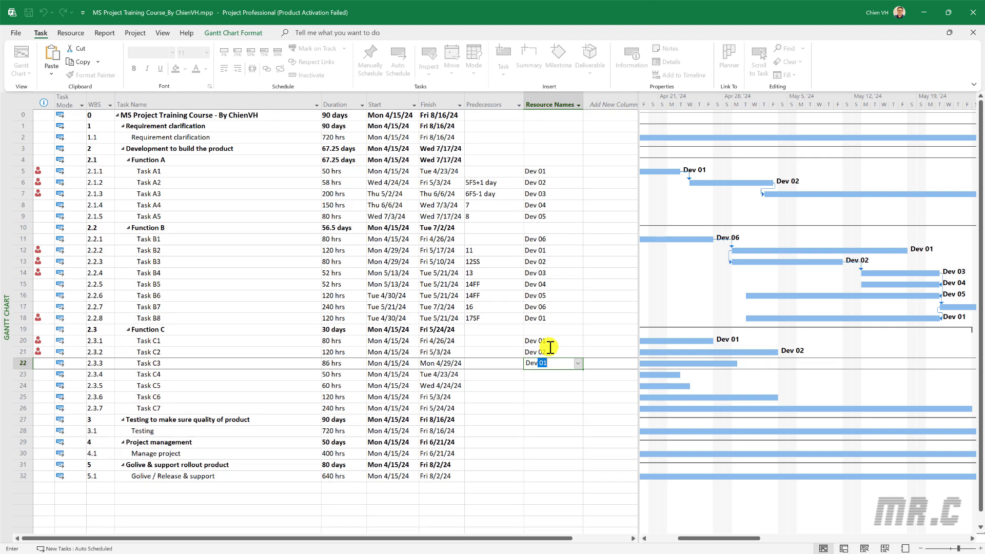
type("03")
key("Return")
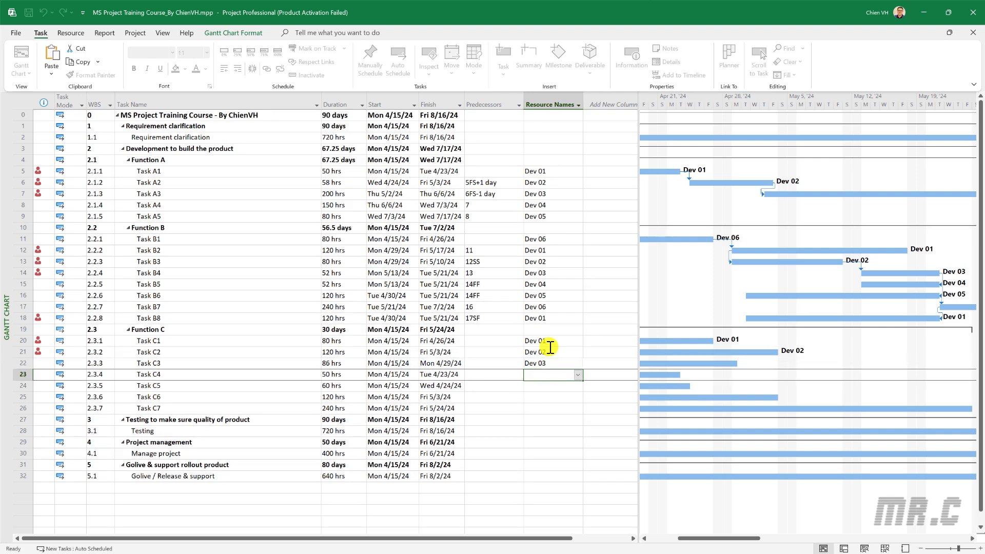
type("Dev 04")
key("Return")
Assign resource Dev 05 to Task C5 and Dev 06 to Task C6
type("Dev 05")
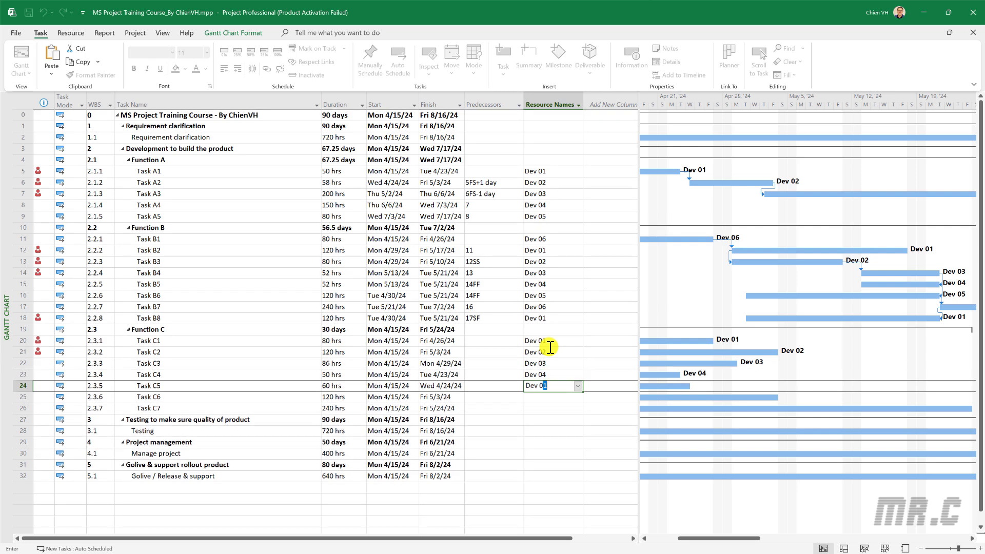
key("Return")
type("Dev ")
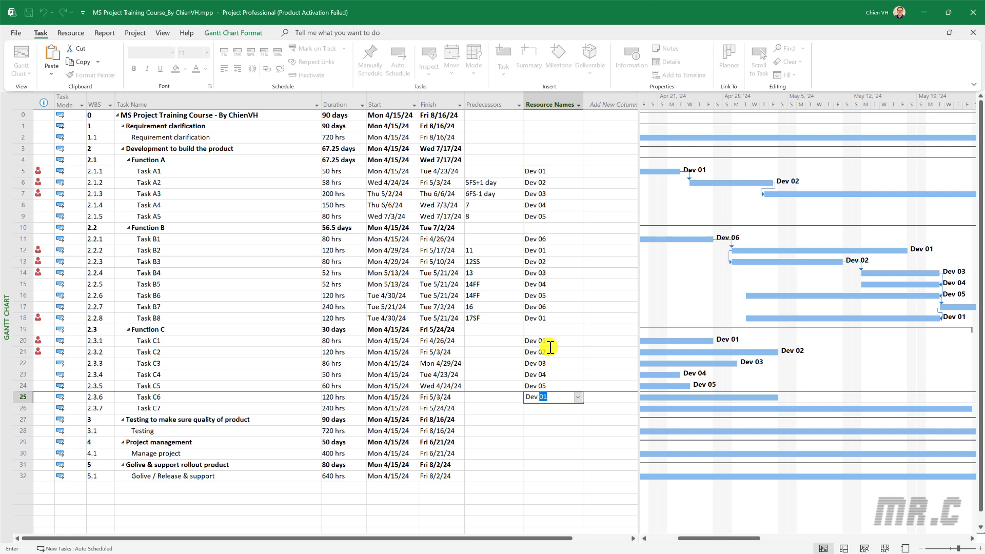
type("06")
key("Return")
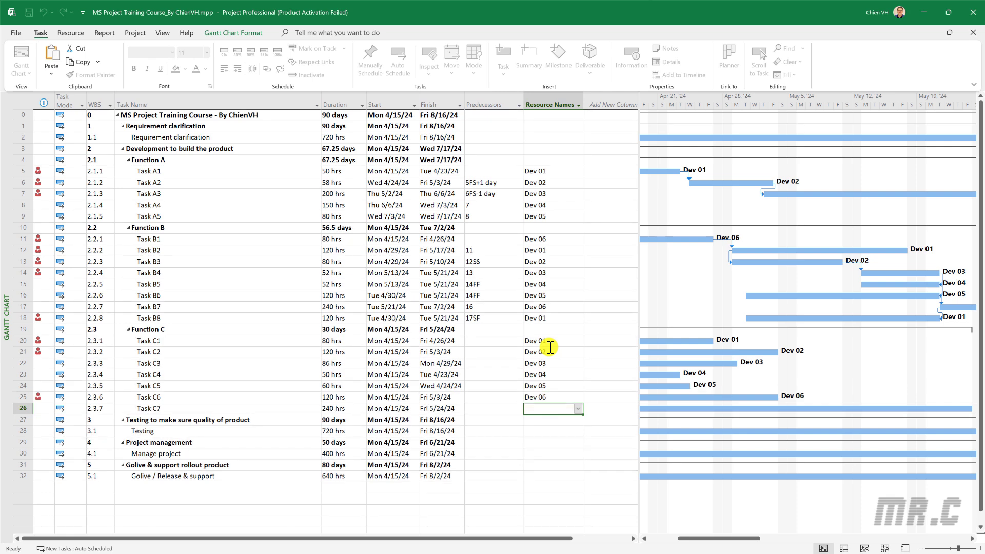
Assign resource Dev 01 to Task C7 and Test 01 to the Testing task
type("Dev 01")
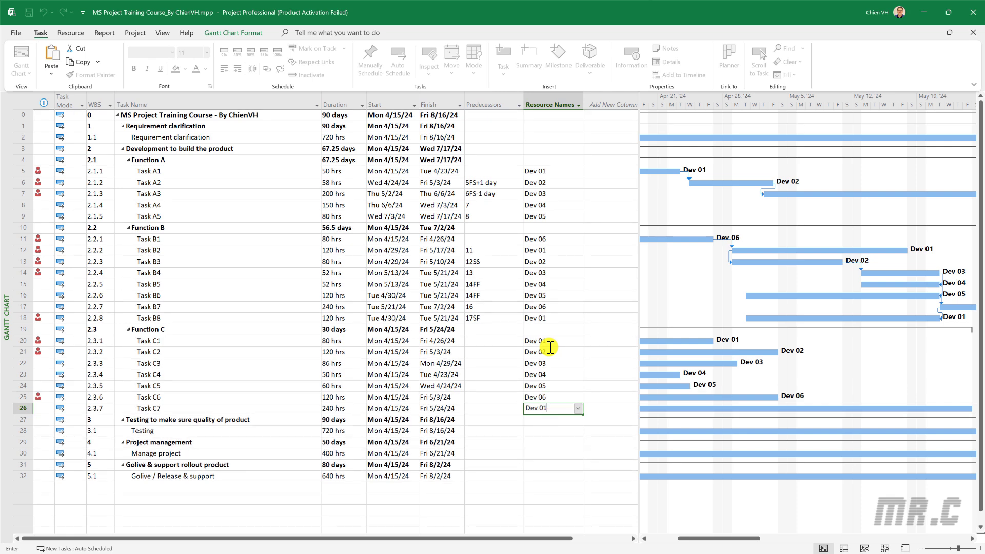
key("Return")
key("Return")
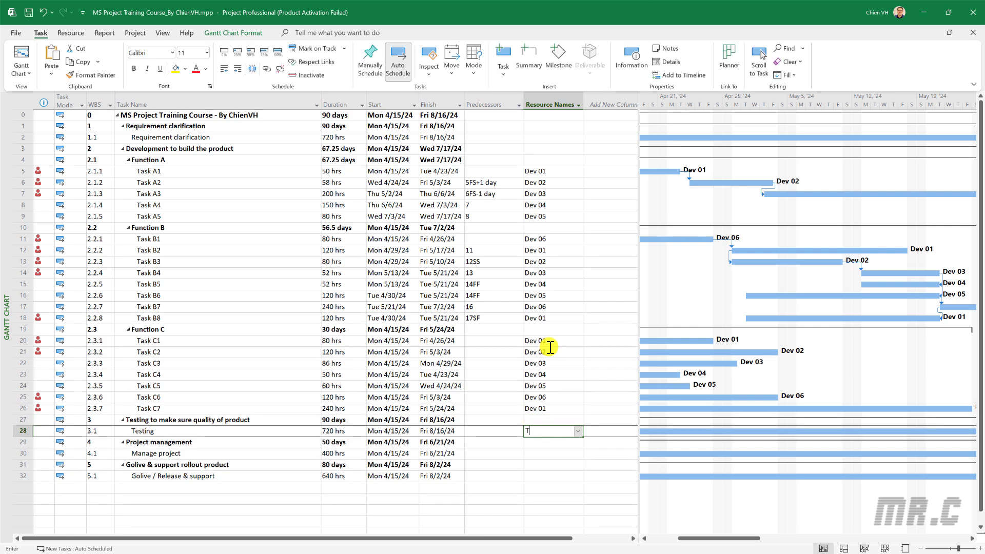
type("Test 01")
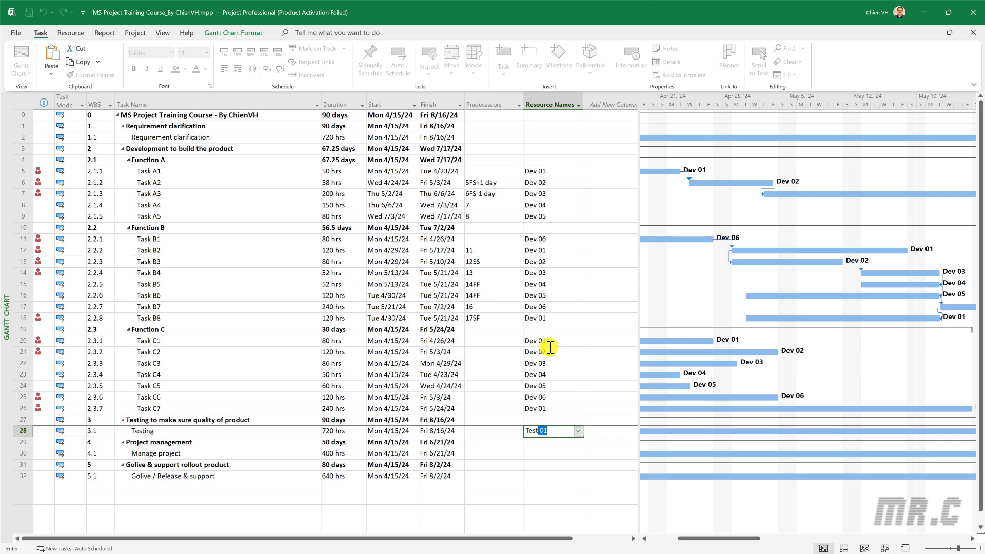
key("Return")
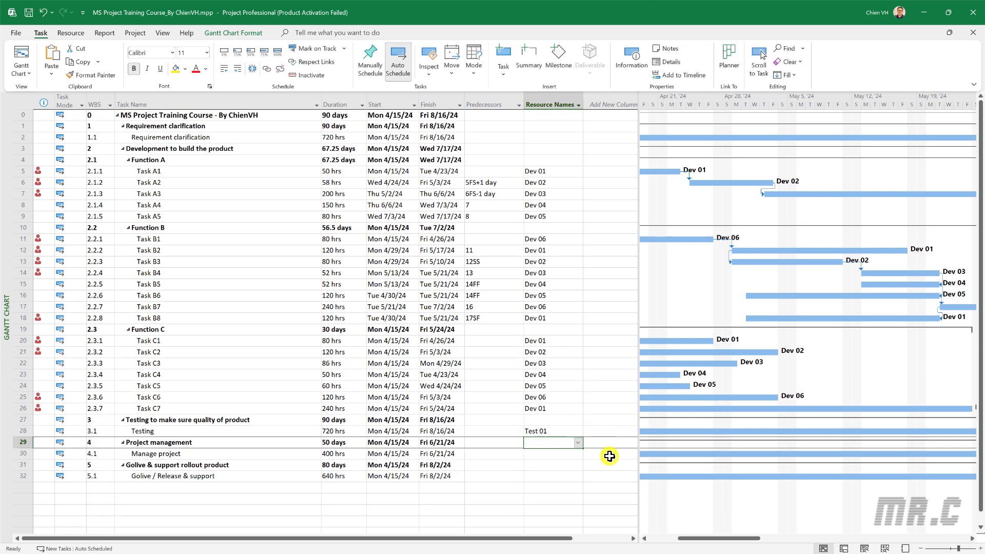
Assign resource PM to the Manage project task
left_click(160, 455)
left_click(530, 454)
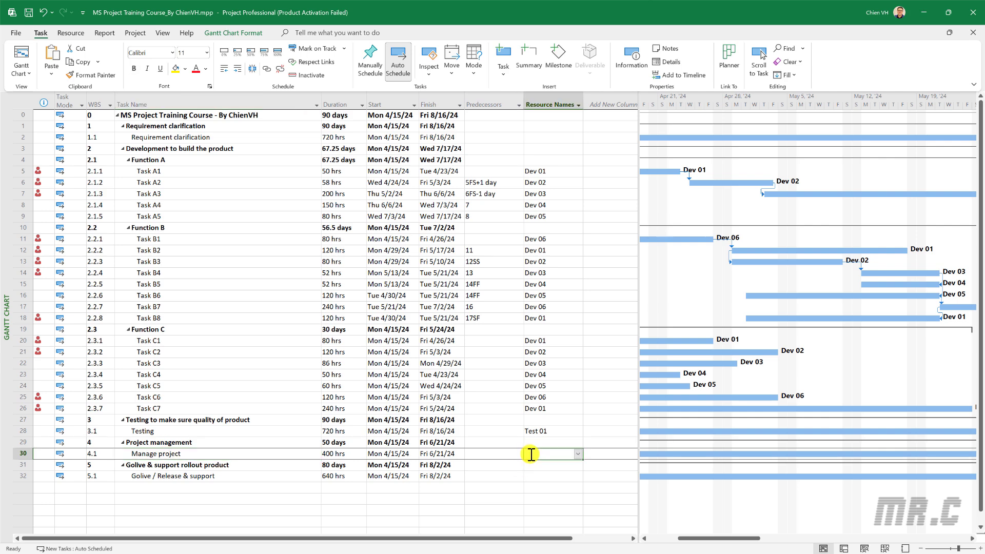
type("PM")
key("Return")
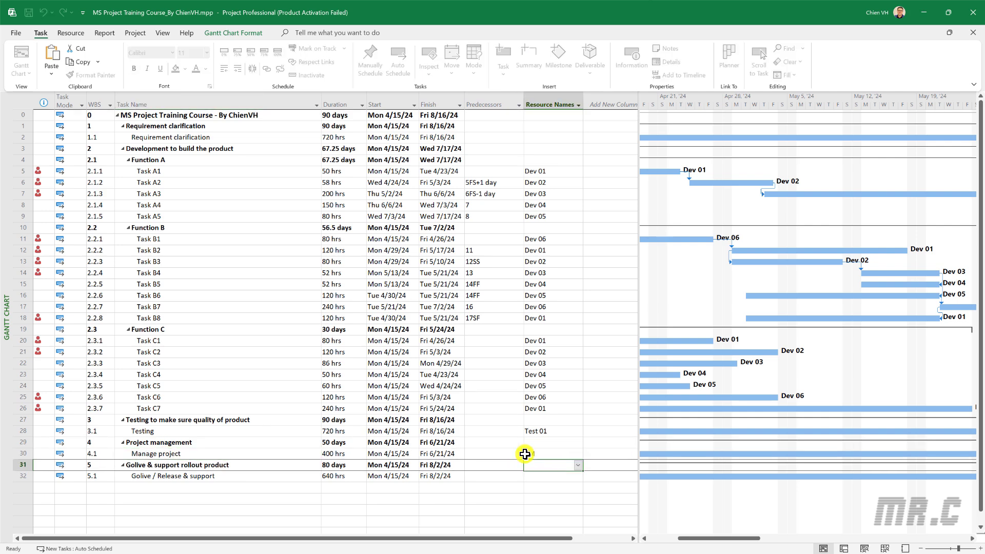
Assign resource BA 01 to the Requirement clarification task under summary 1
left_click(547, 477)
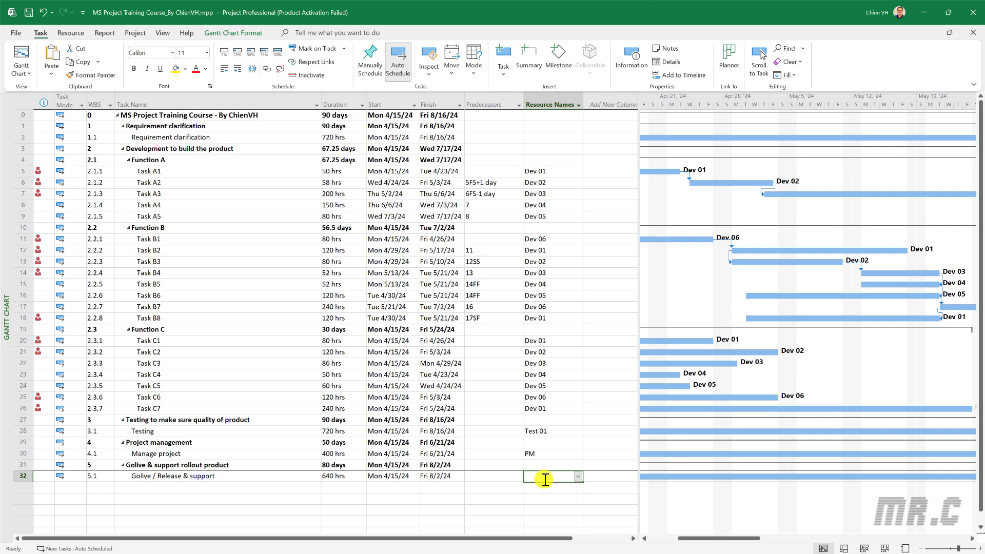
left_click(556, 138)
type("BA 01")
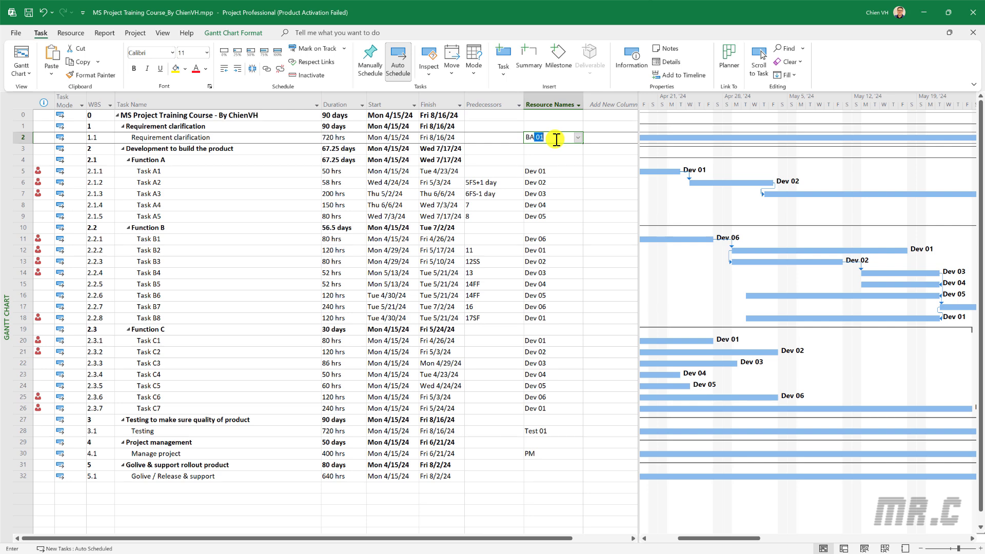
key("Return")
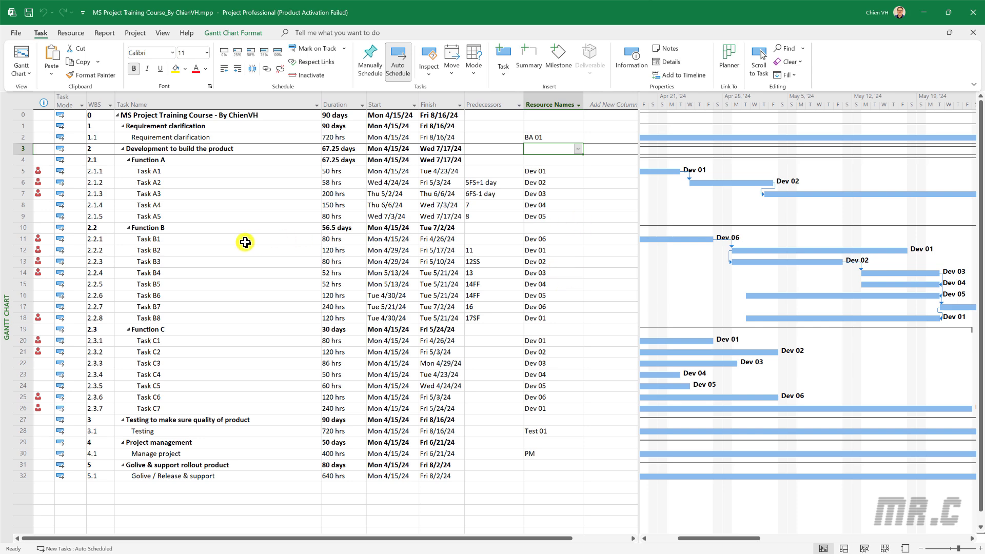
left_click(217, 175)
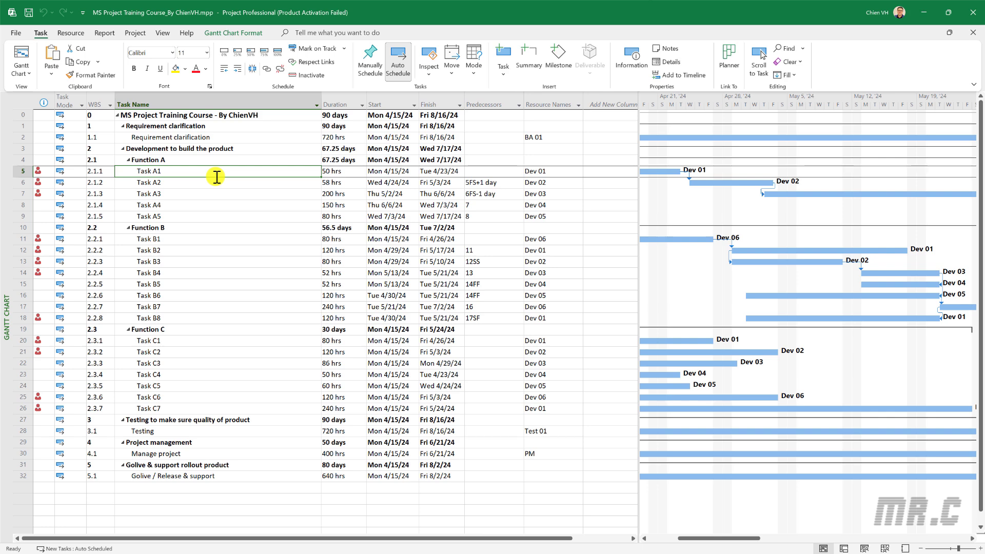
left_click(545, 171)
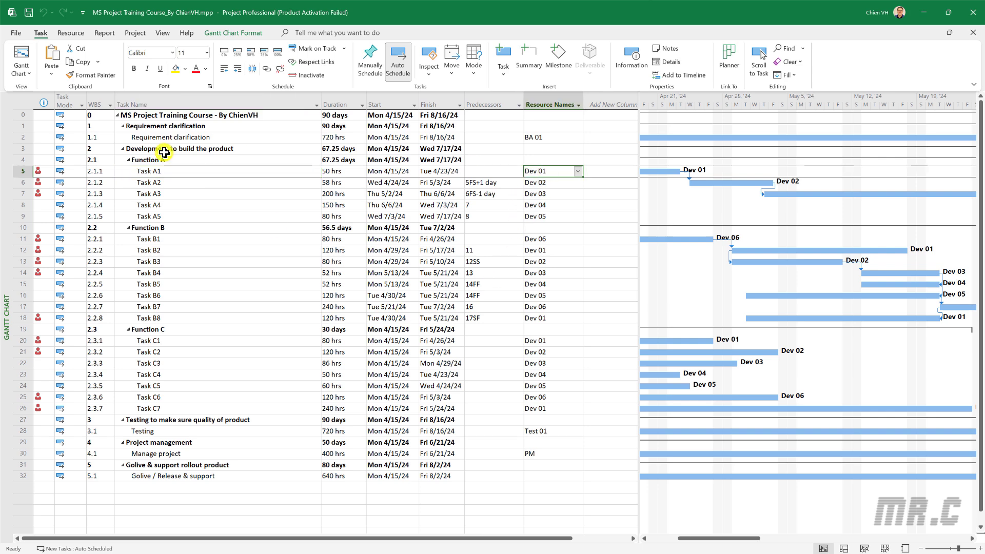